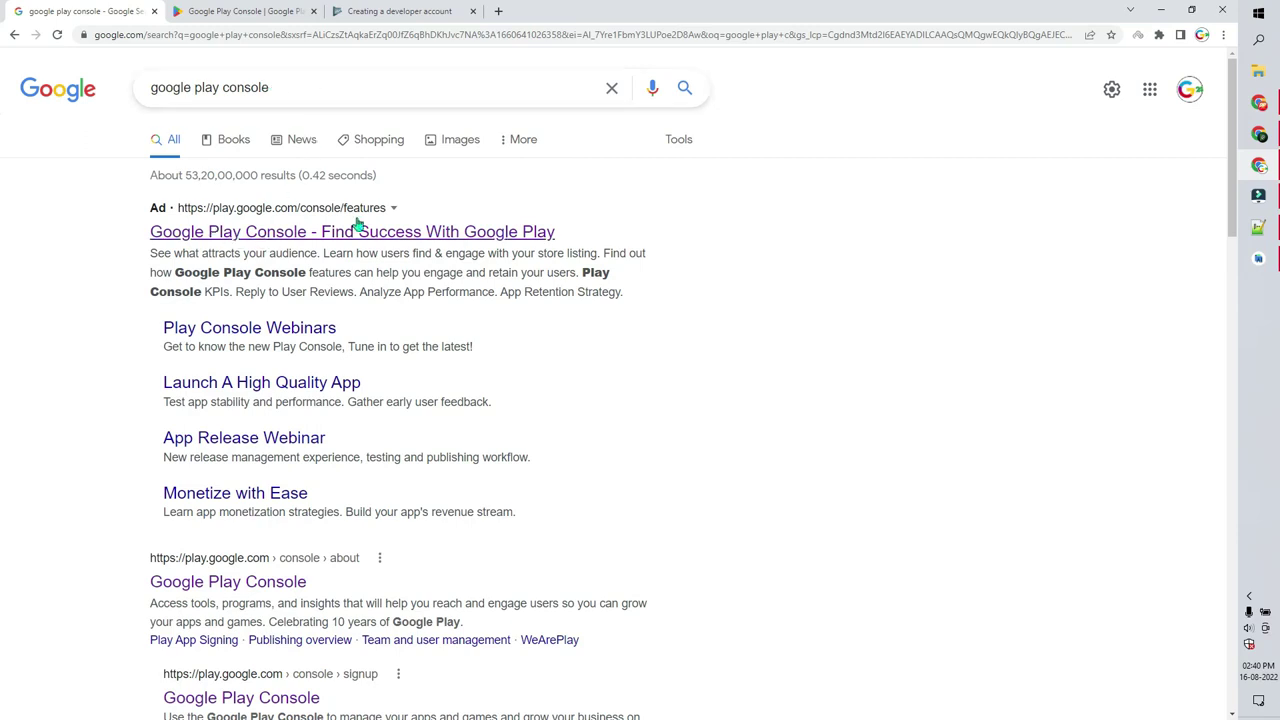
- Open the Google Play Console site from the search results, close the other two tabs and proceed to the Play Console sign-up
{"action": "left_click", "coordinate": [229, 236]}
{"action": "left_click", "coordinate": [311, 10]}
{"action": "left_click", "coordinate": [311, 10]}
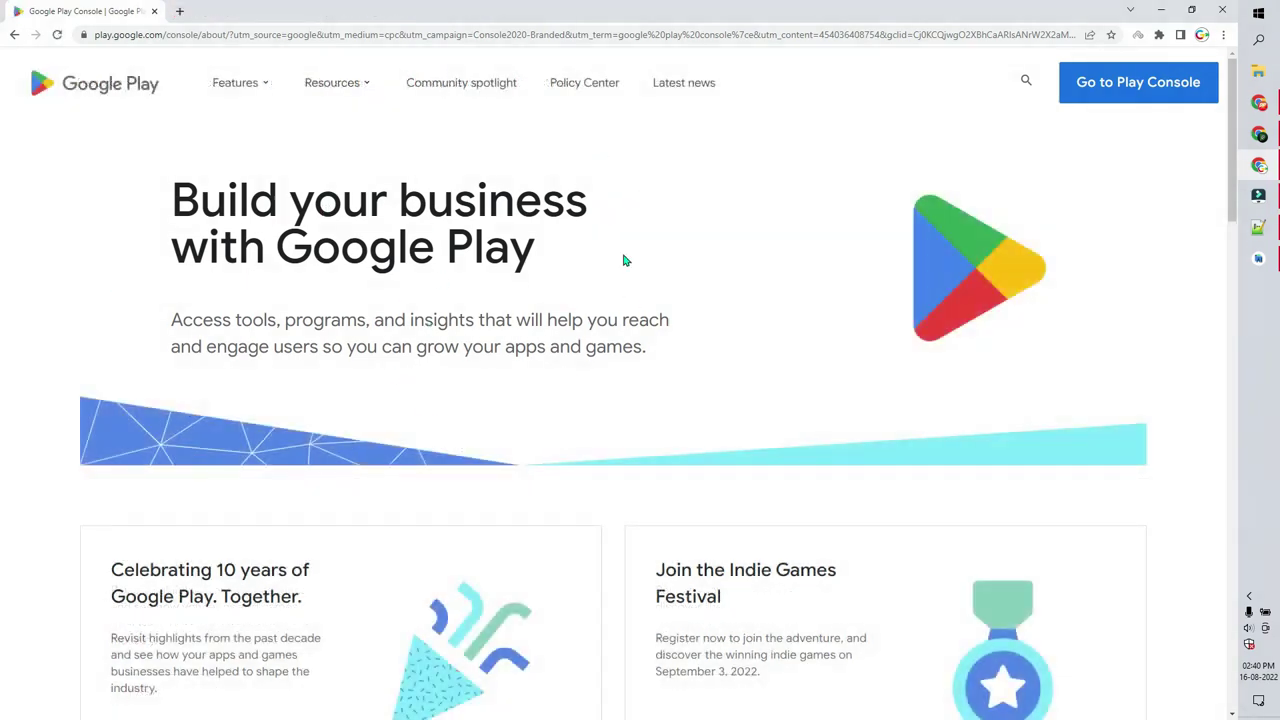
{"action": "scroll", "coordinate": [898, 310], "scroll_direction": "down", "scroll_amount": 2}
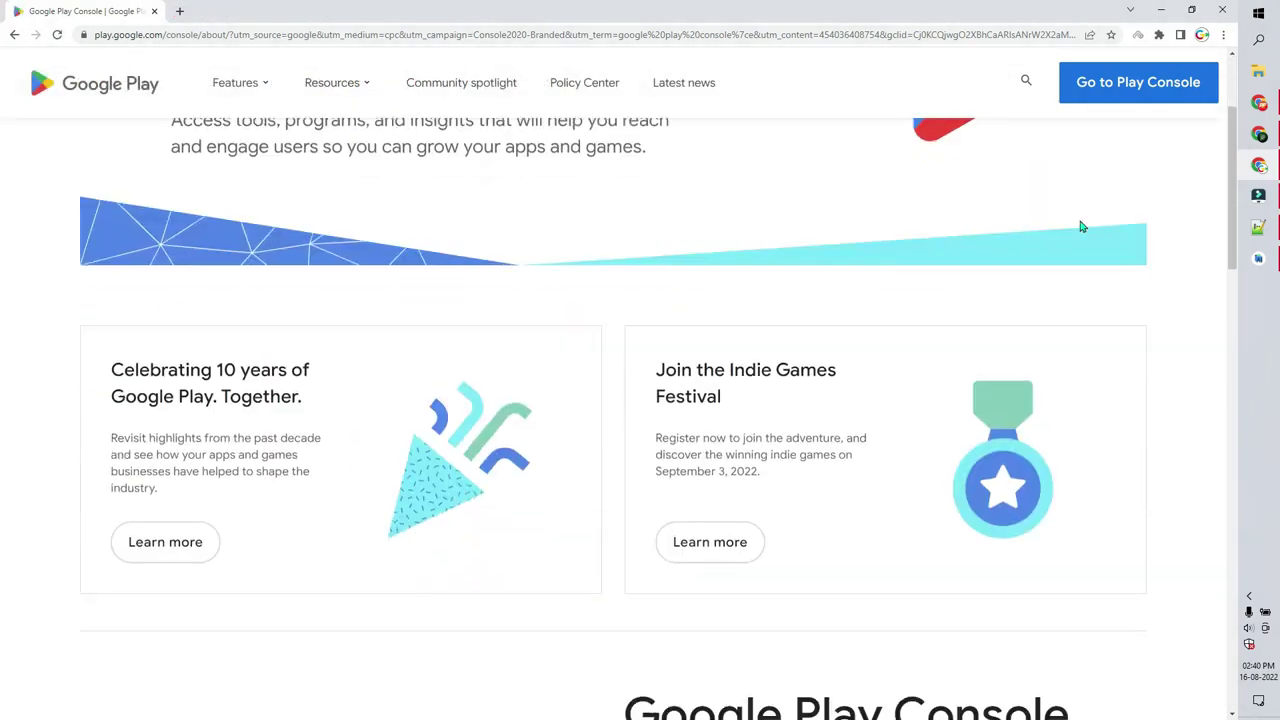
{"action": "left_click", "coordinate": [1133, 82]}
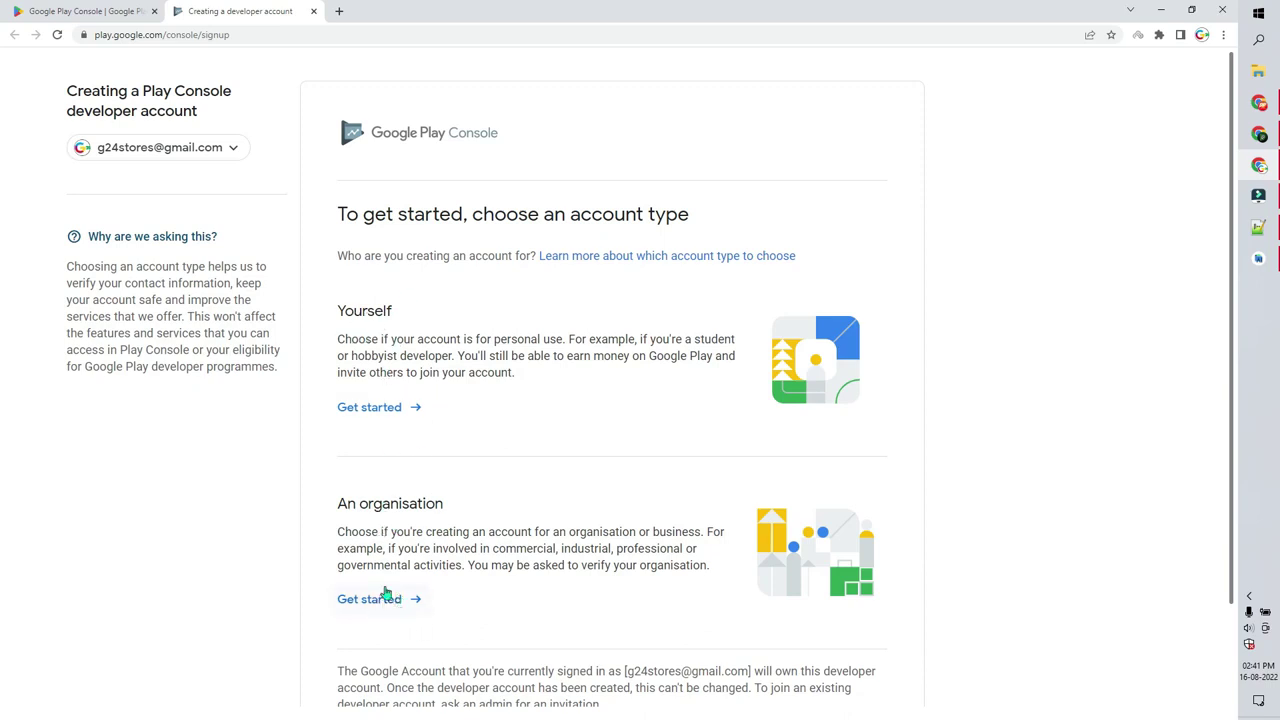
{"action": "double_click", "coordinate": [409, 502]}
{"action": "left_click", "coordinate": [409, 502]}
{"action": "double_click", "coordinate": [410, 504]}
{"action": "left_click", "coordinate": [412, 506]}
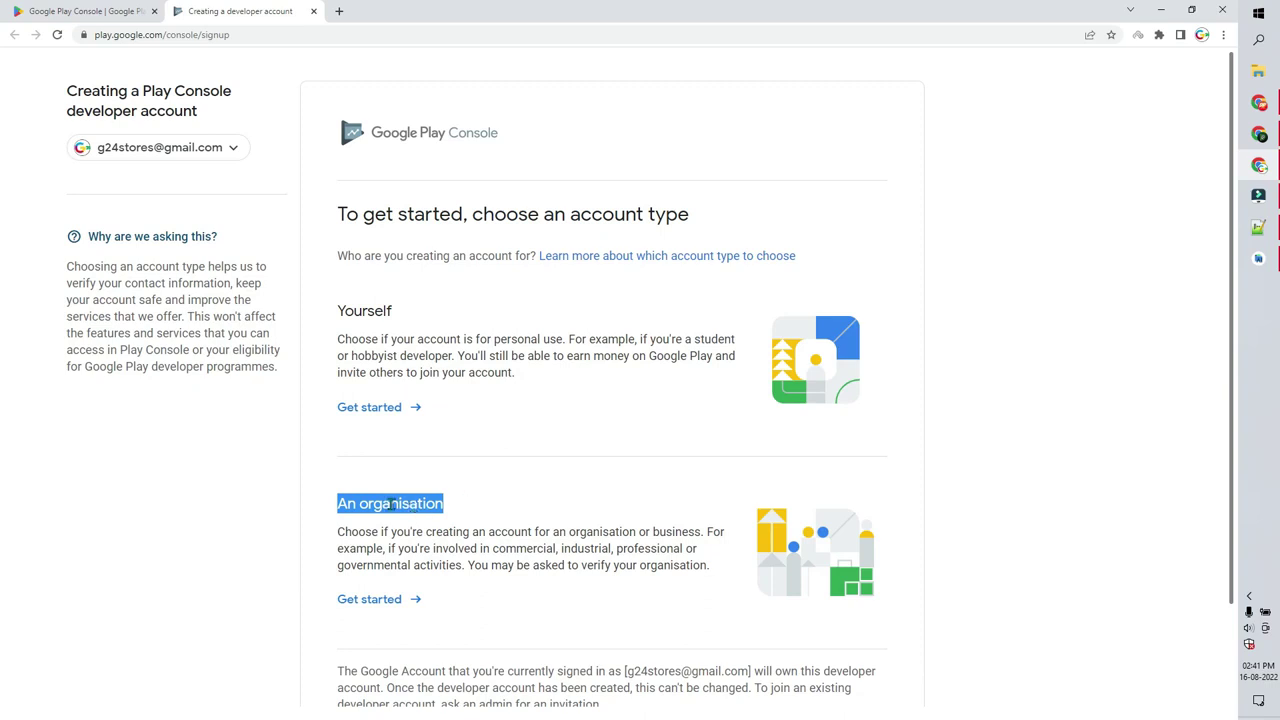
{"action": "left_click", "coordinate": [531, 446]}
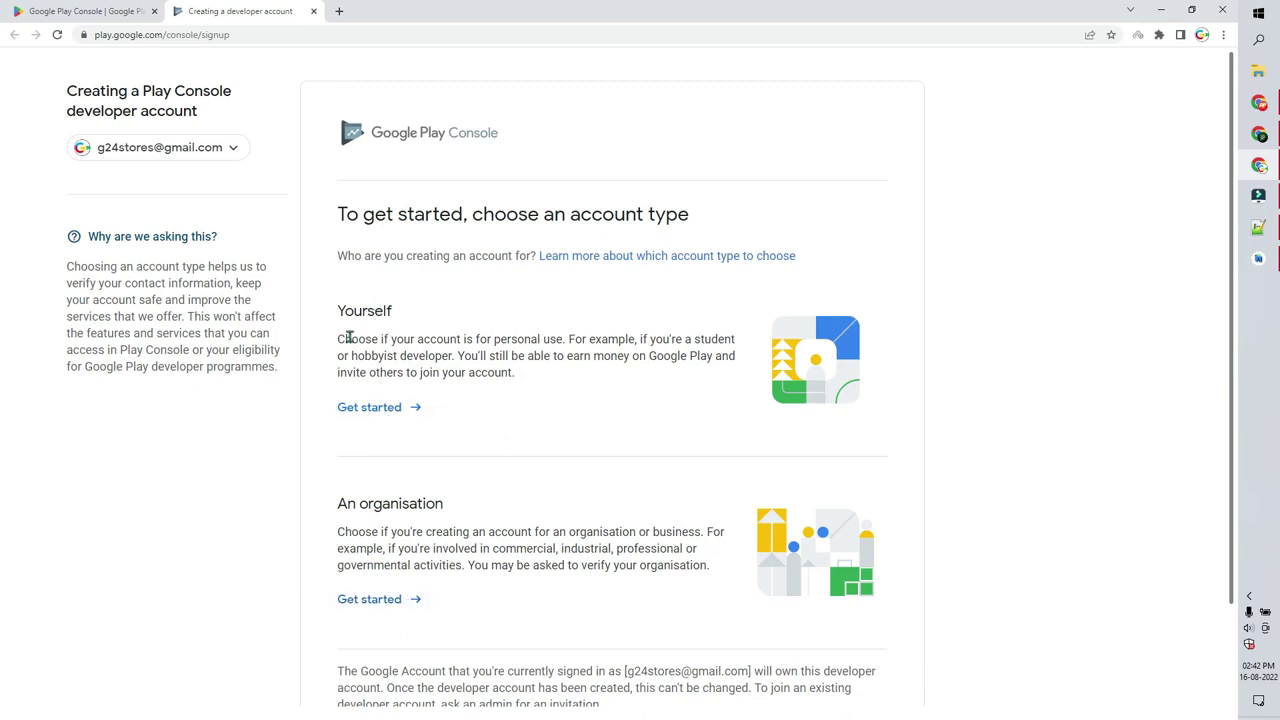
- Choose the Yourself account type and enter "very good" as the Play Console and Android experience
{"action": "left_click", "coordinate": [400, 413]}
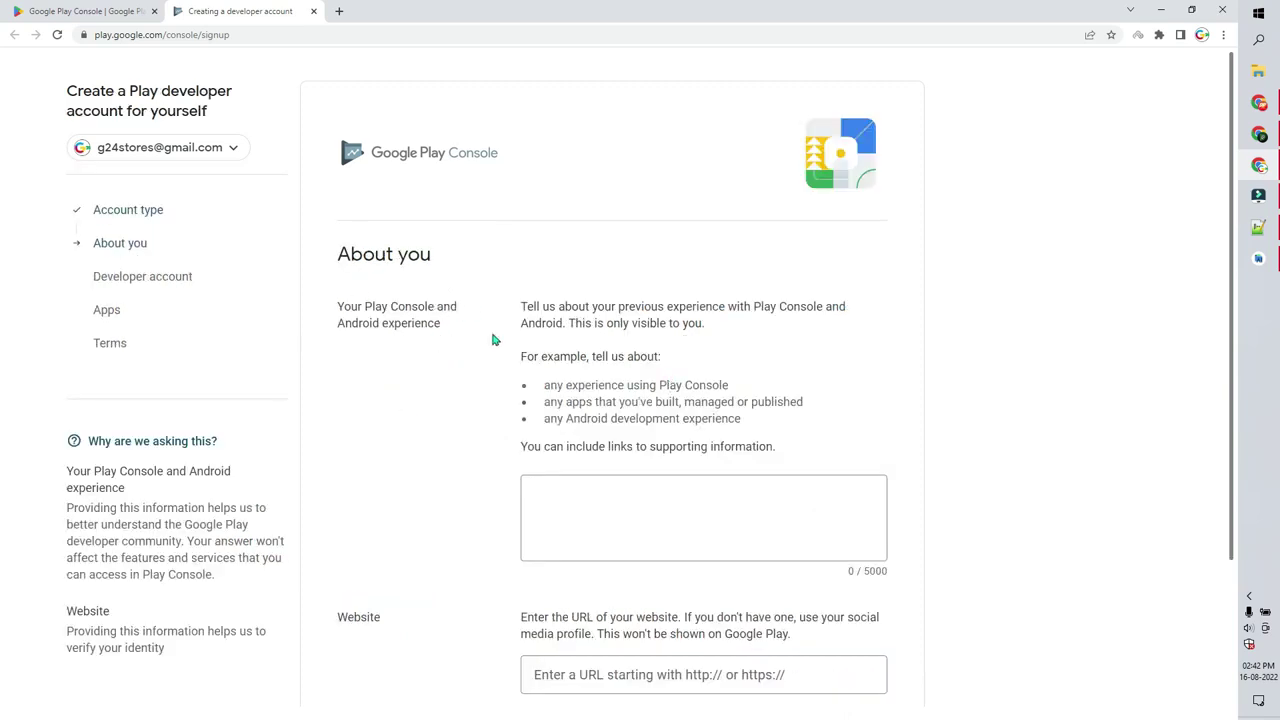
{"action": "scroll", "coordinate": [537, 334], "scroll_direction": "down", "scroll_amount": 3}
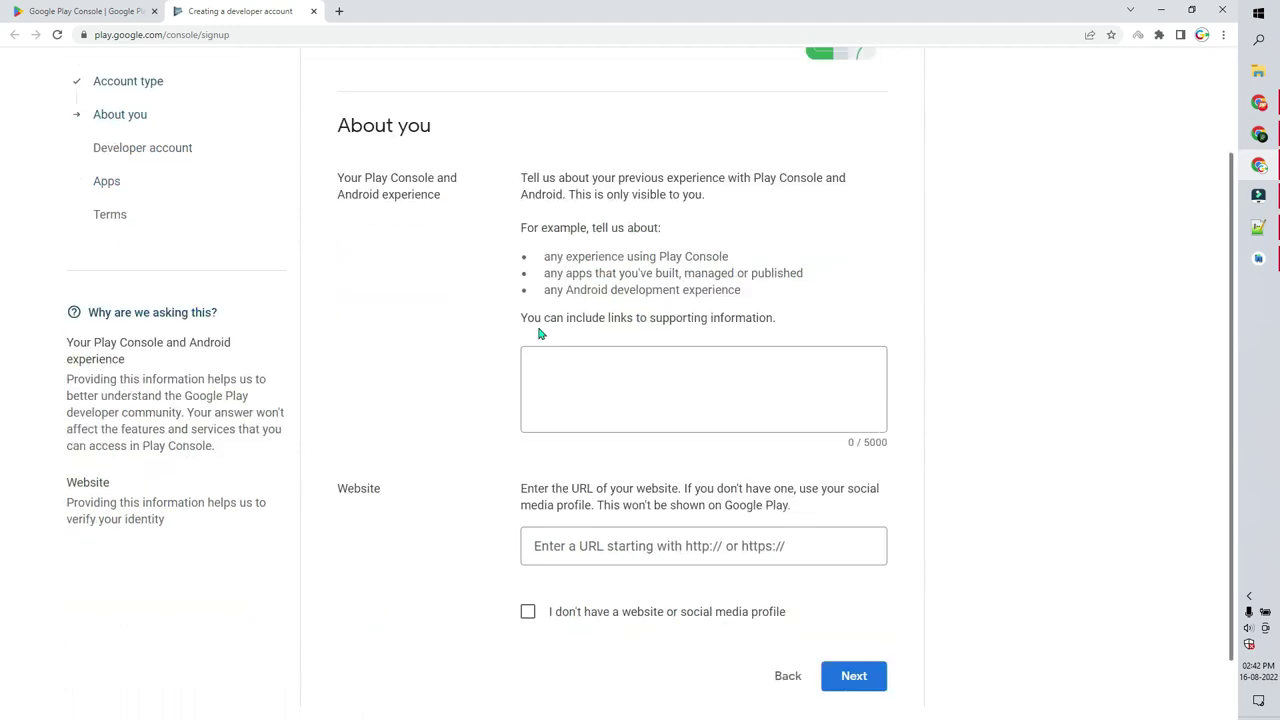
{"action": "left_click", "coordinate": [666, 357]}
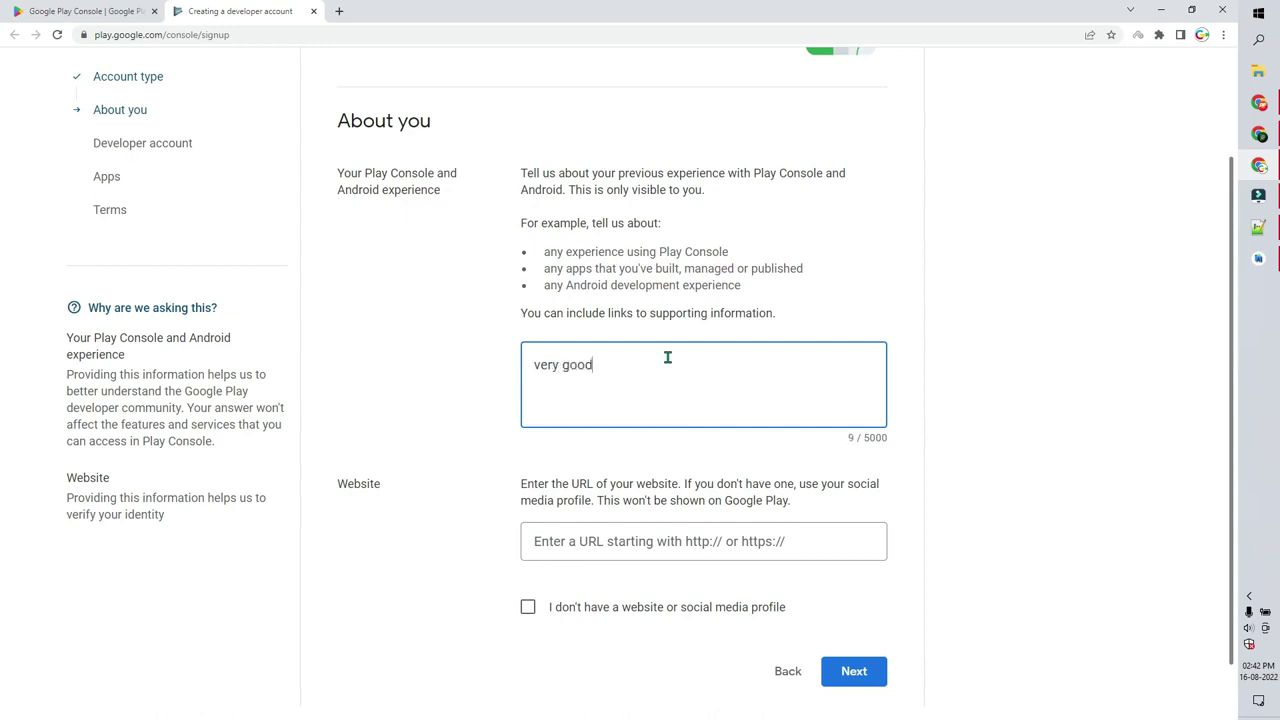
{"action": "scroll", "coordinate": [684, 355], "scroll_direction": "down", "scroll_amount": 1}
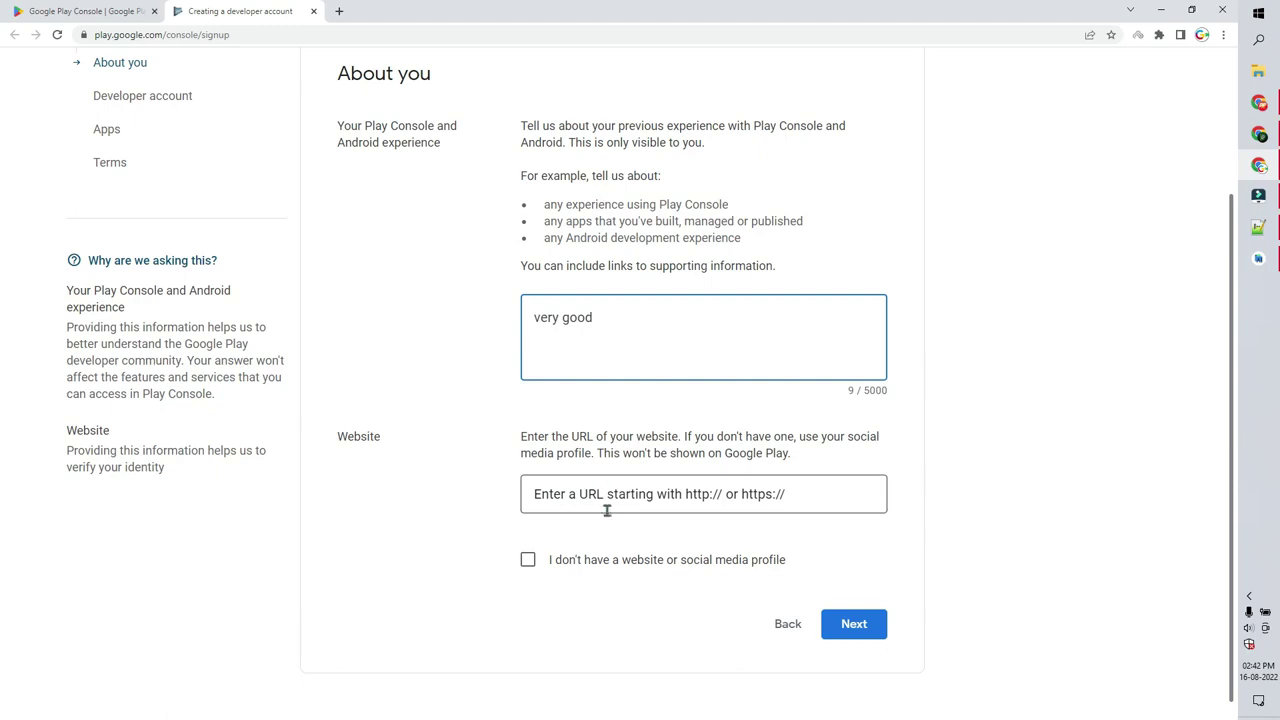
- Declare having no website or social media profile and continue to the developer account details
{"action": "left_click", "coordinate": [528, 561]}
{"action": "scroll", "coordinate": [657, 449], "scroll_direction": "down", "scroll_amount": 2}
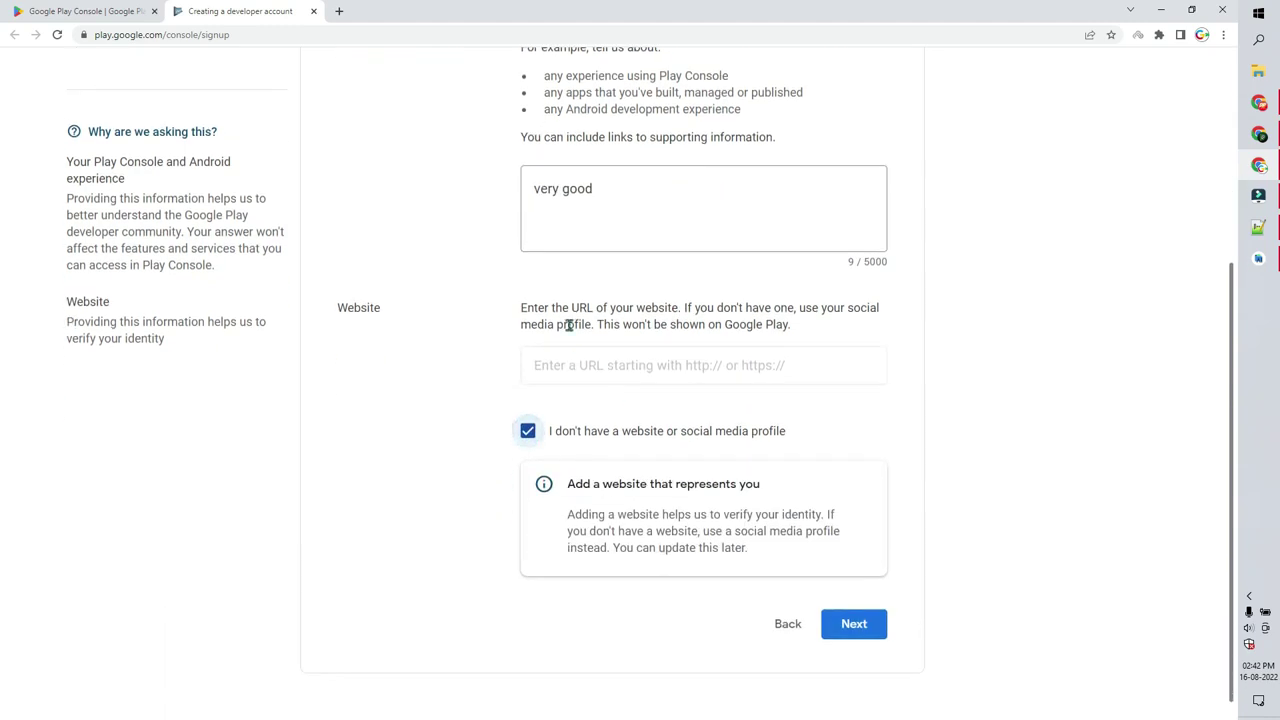
{"action": "left_click", "coordinate": [857, 622]}
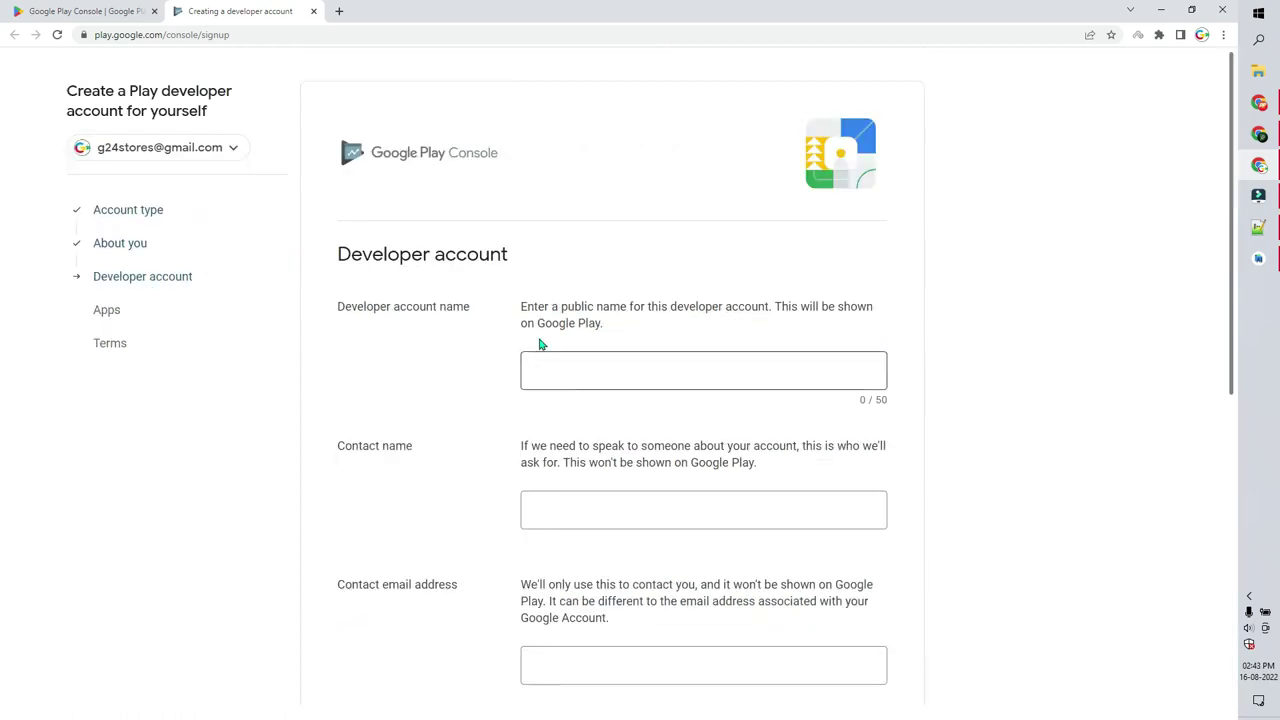
- Set the preferred language for email communications to English
{"action": "scroll", "coordinate": [603, 363], "scroll_direction": "down", "scroll_amount": 1}
{"action": "scroll", "coordinate": [600, 380], "scroll_direction": "down", "scroll_amount": 2}
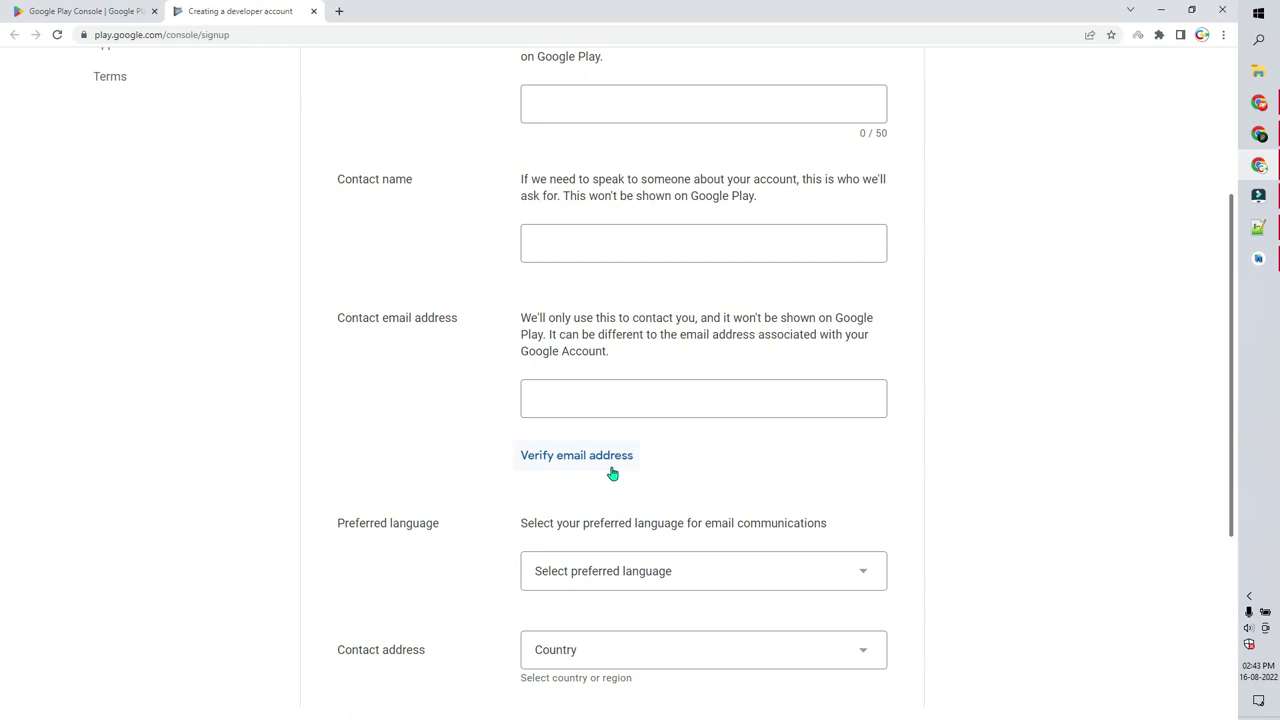
{"action": "scroll", "coordinate": [640, 420], "scroll_direction": "down", "scroll_amount": 2}
{"action": "left_click", "coordinate": [657, 380]}
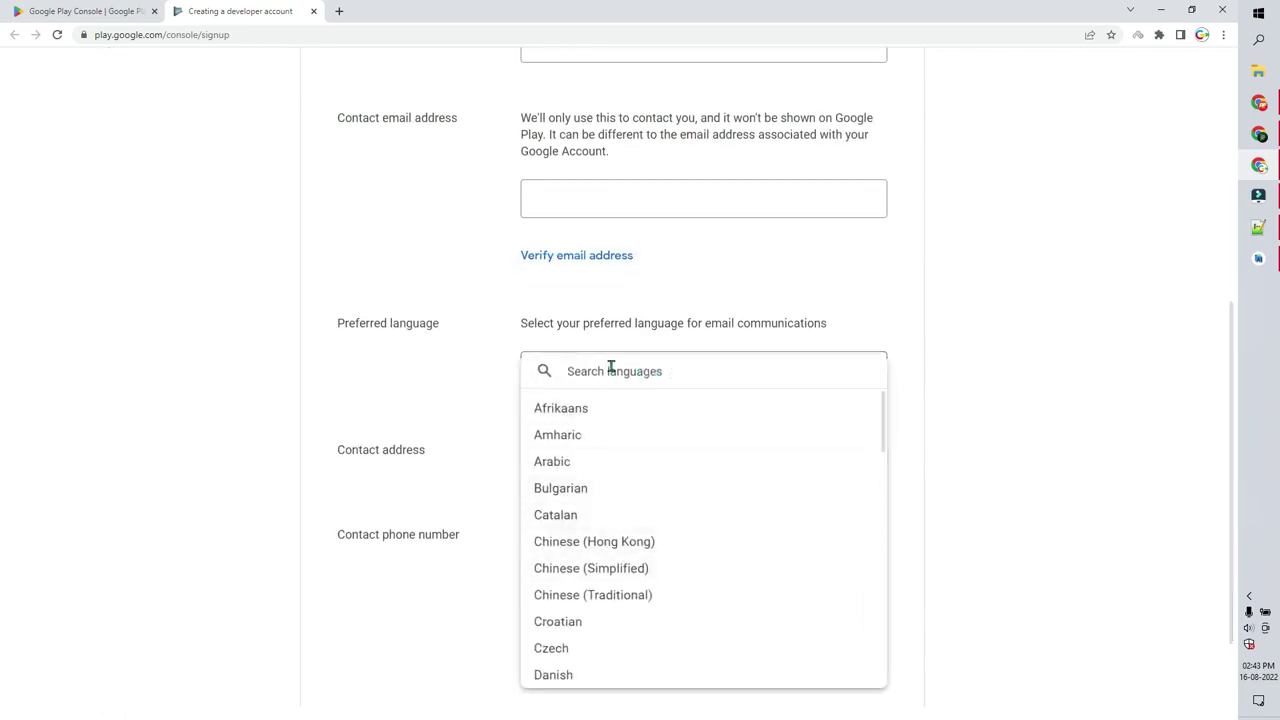
{"action": "type", "text": "eng"}
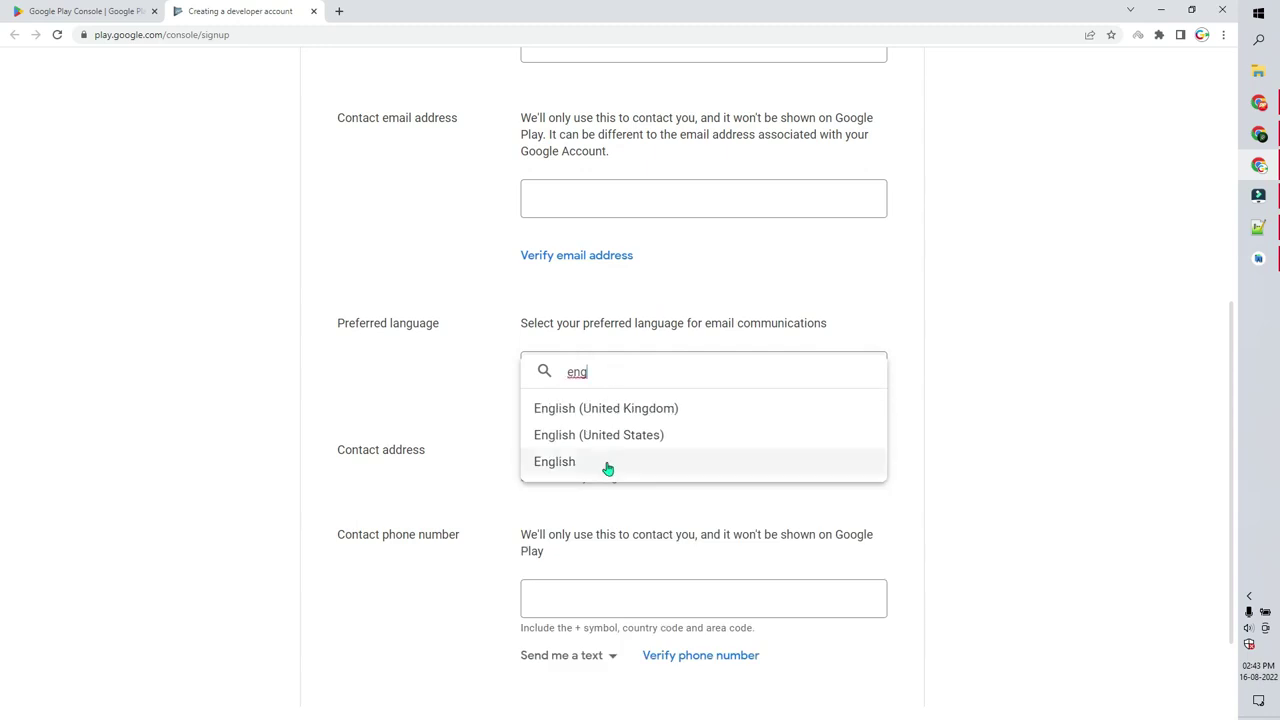
{"action": "left_click", "coordinate": [607, 463]}
- Set the contact address's country to India and its state to Bihar
{"action": "left_click", "coordinate": [722, 451]}
{"action": "type", "text": "in"}
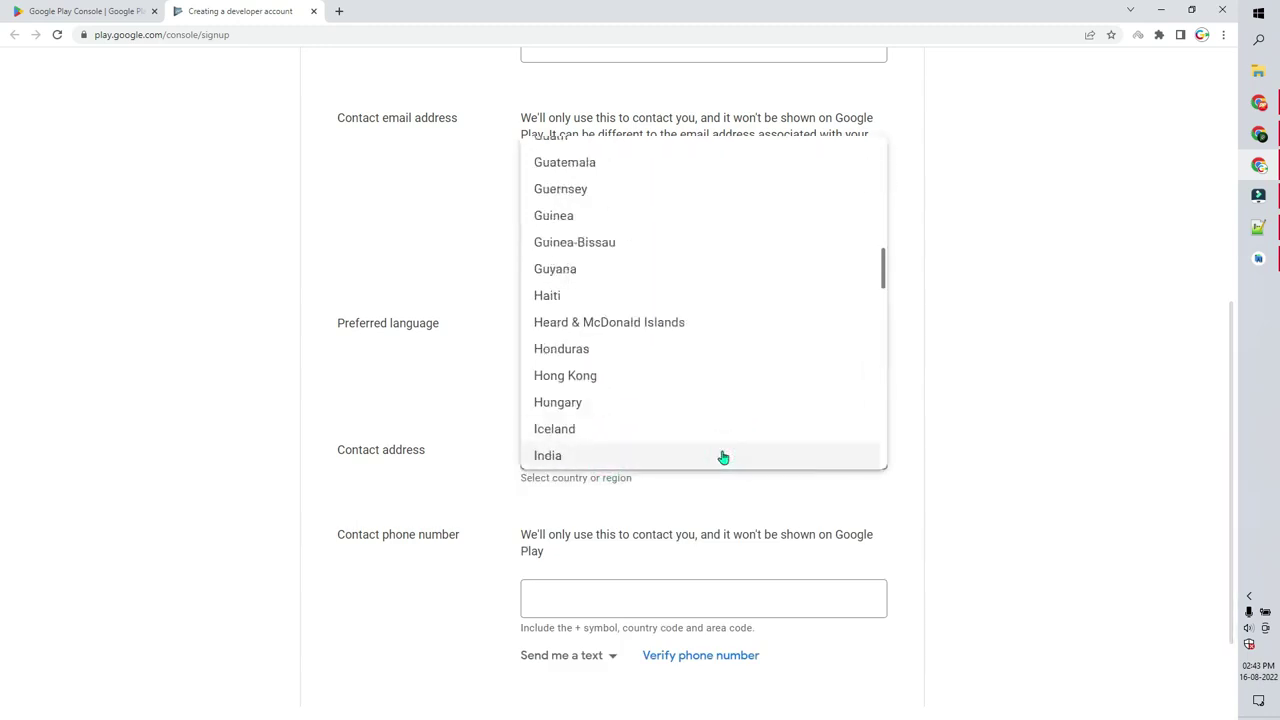
{"action": "left_click", "coordinate": [722, 455]}
{"action": "scroll", "coordinate": [800, 388], "scroll_direction": "down", "scroll_amount": 2}
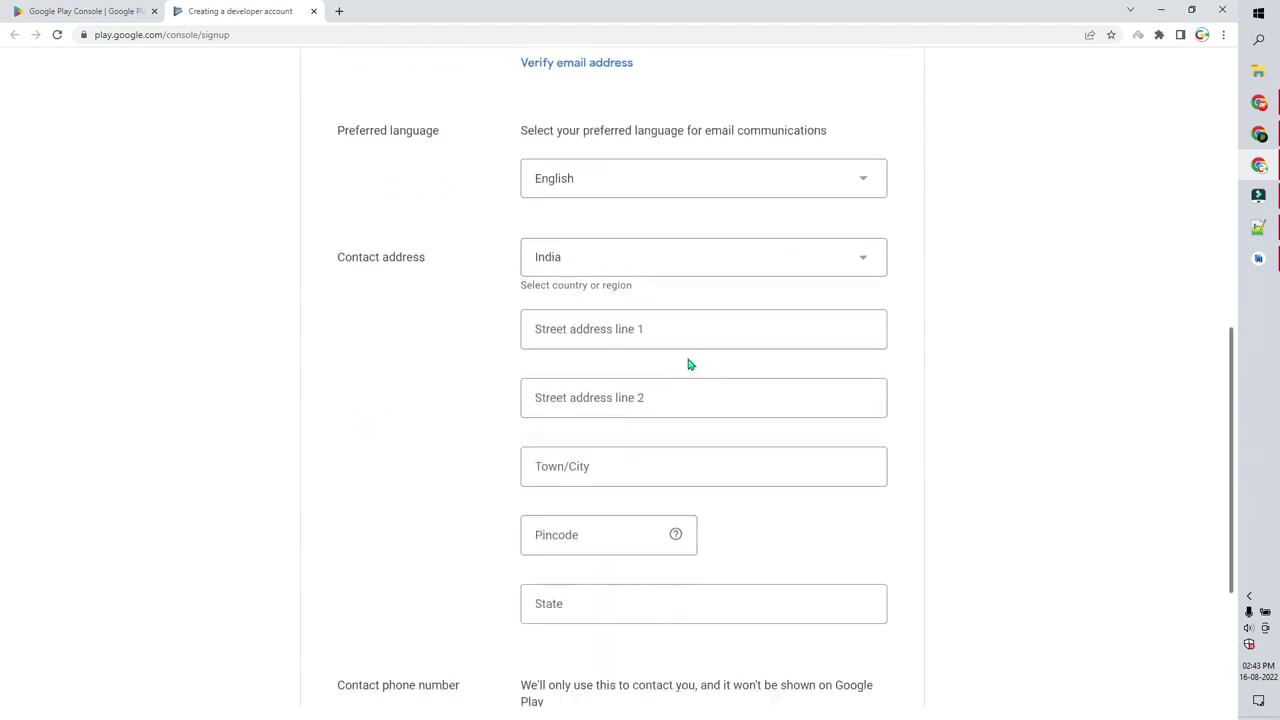
{"action": "scroll", "coordinate": [688, 364], "scroll_direction": "down", "scroll_amount": 1}
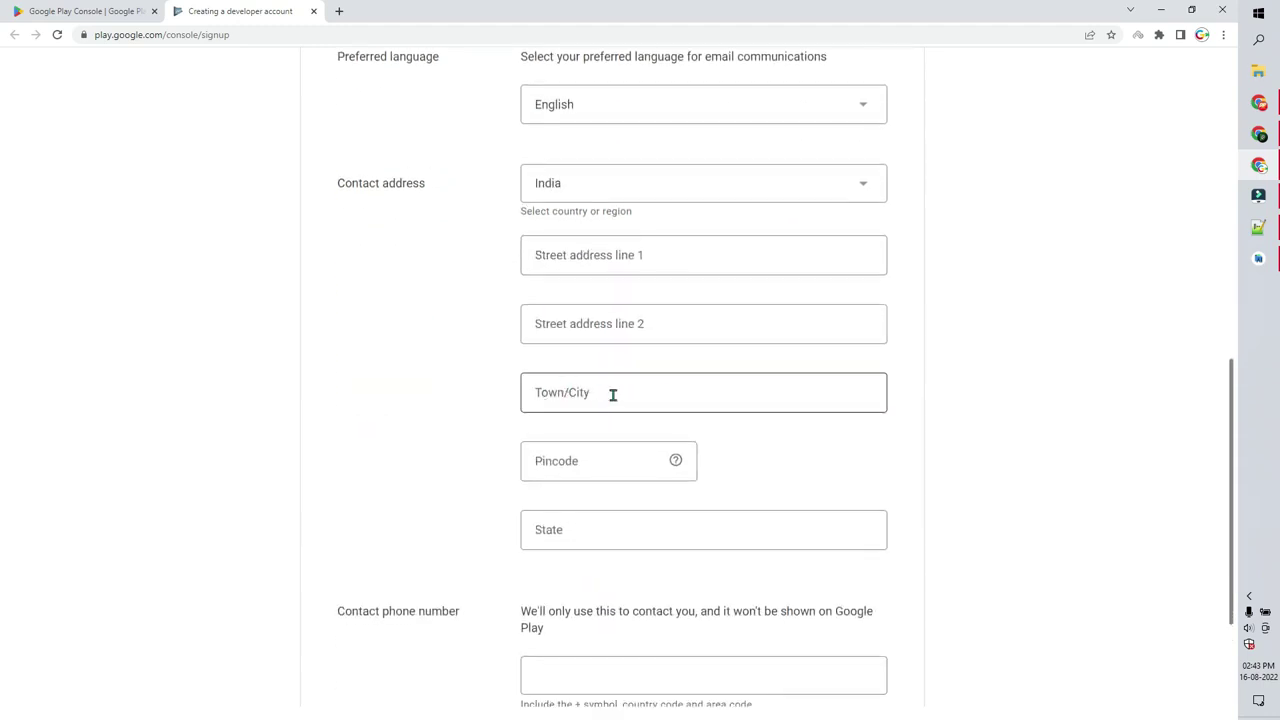
{"action": "left_click", "coordinate": [589, 527]}
{"action": "left_click", "coordinate": [582, 314]}
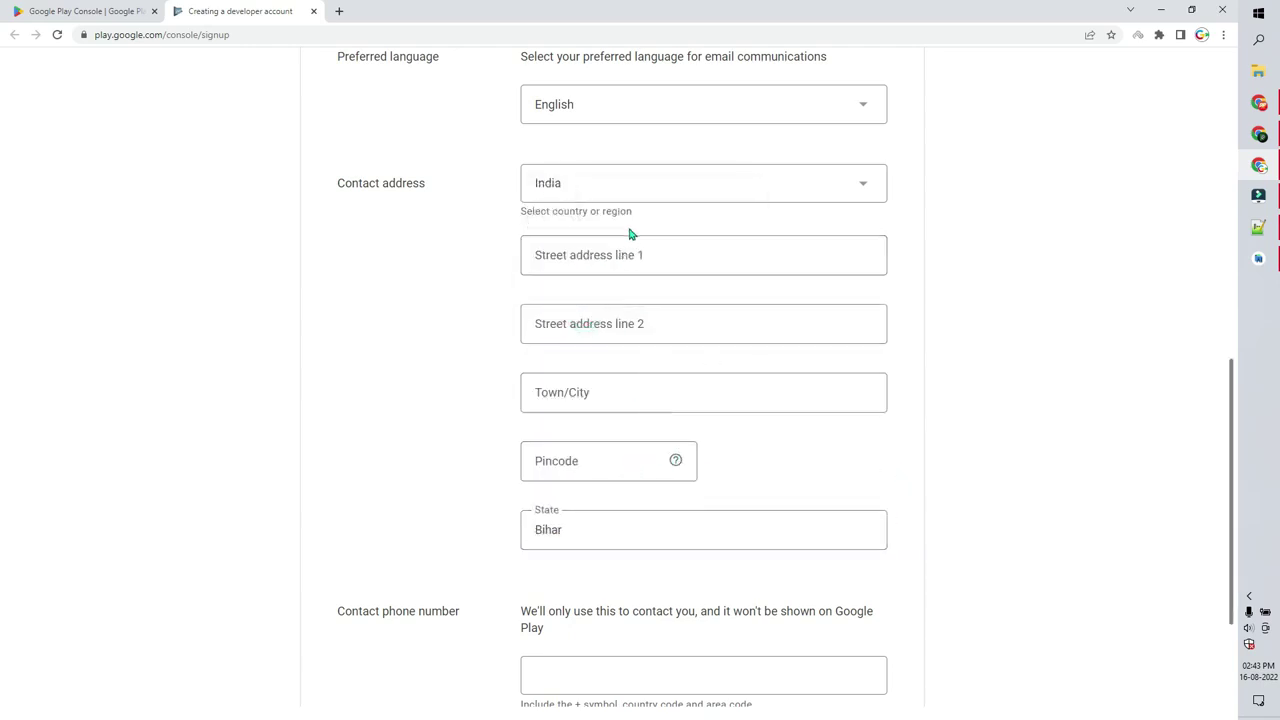
- Review the developer account form's fields, including the contact phone number and its verification option
{"action": "scroll", "coordinate": [650, 449], "scroll_direction": "down", "scroll_amount": 1}
{"action": "scroll", "coordinate": [650, 449], "scroll_direction": "down", "scroll_amount": 2}
{"action": "left_click", "coordinate": [593, 490]}
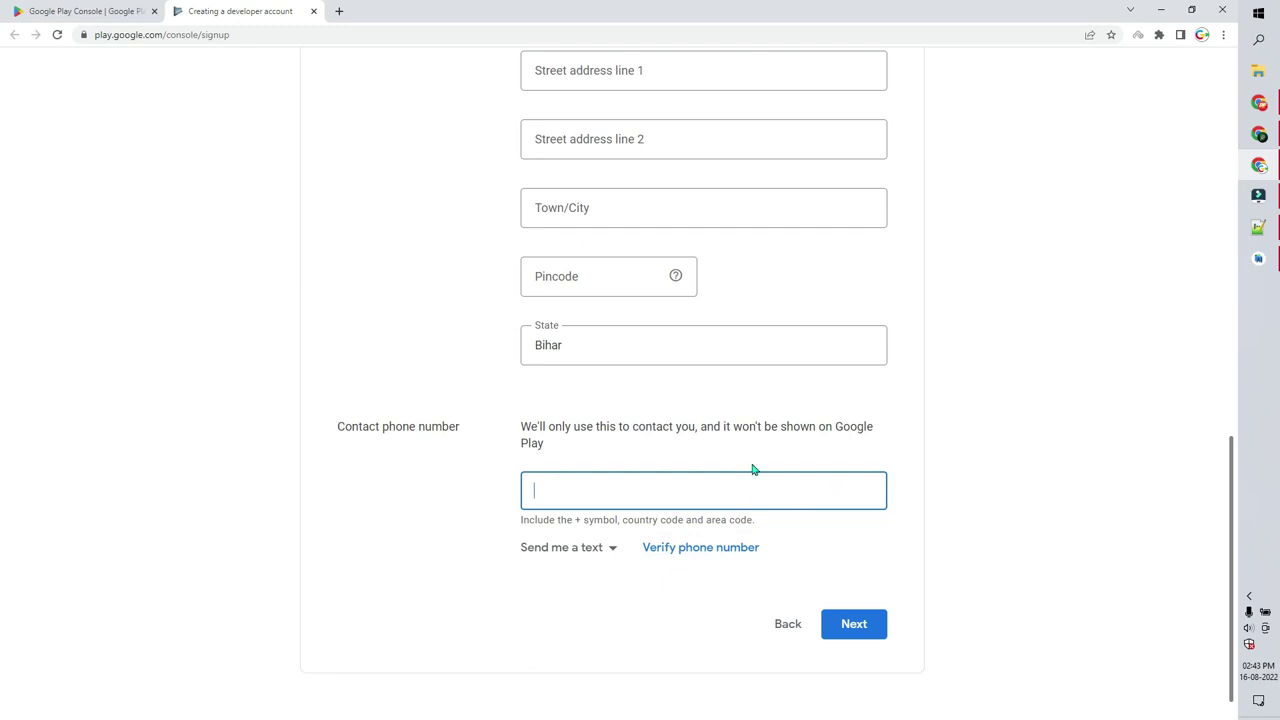
{"action": "scroll", "coordinate": [957, 577], "scroll_direction": "up", "scroll_amount": 1}
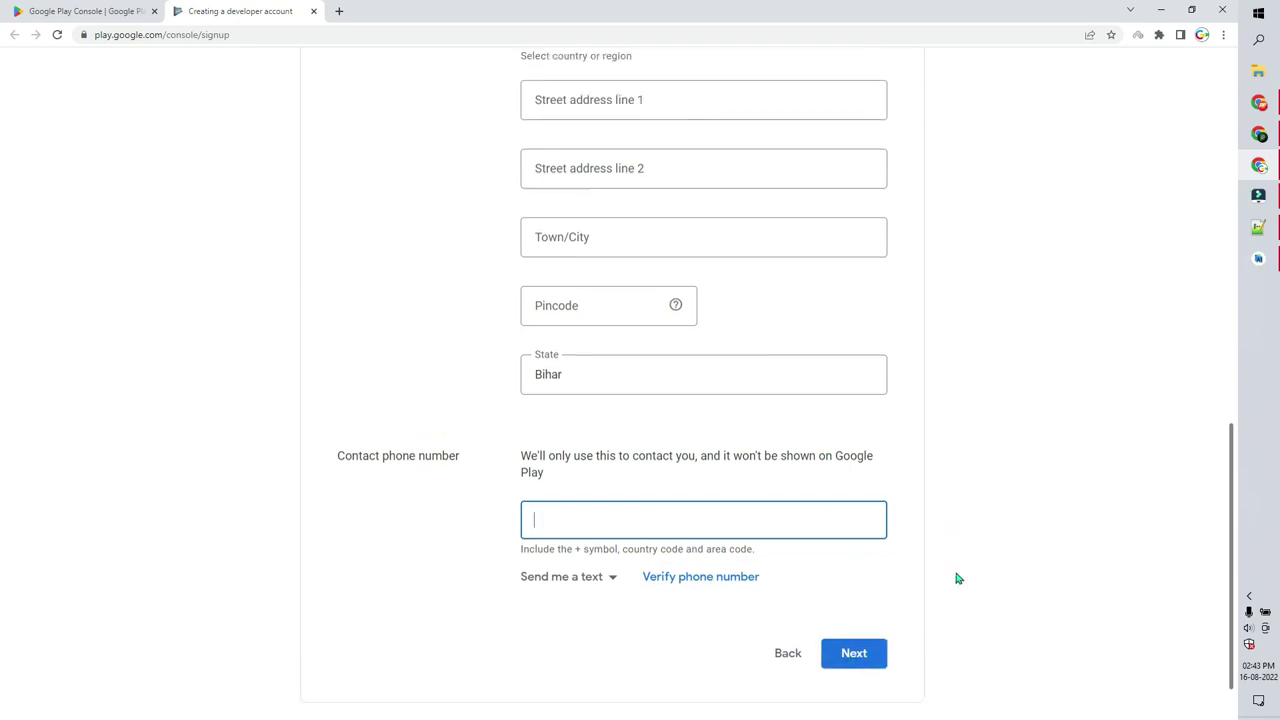
{"action": "scroll", "coordinate": [957, 577], "scroll_direction": "up", "scroll_amount": 8}
{"action": "scroll", "coordinate": [854, 377], "scroll_direction": "down", "scroll_amount": 4}
{"action": "scroll", "coordinate": [853, 420], "scroll_direction": "down", "scroll_amount": 5}
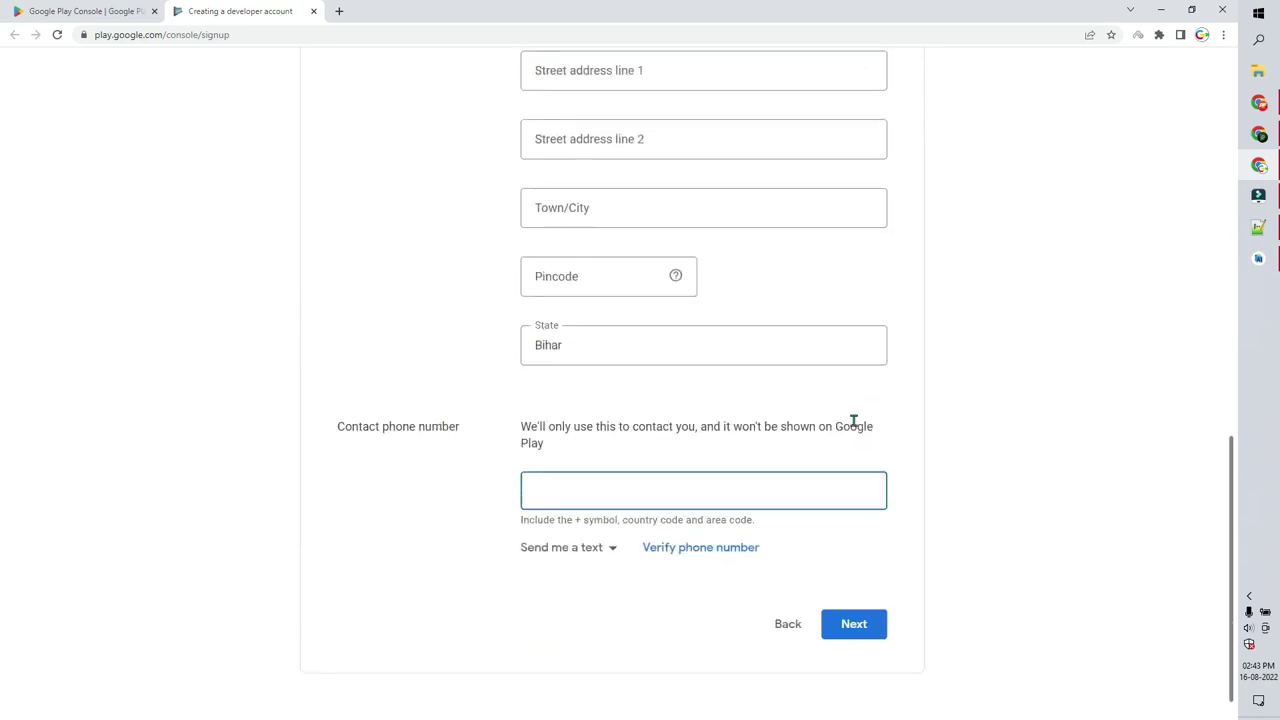
{"action": "scroll", "coordinate": [853, 420], "scroll_direction": "up", "scroll_amount": 1}
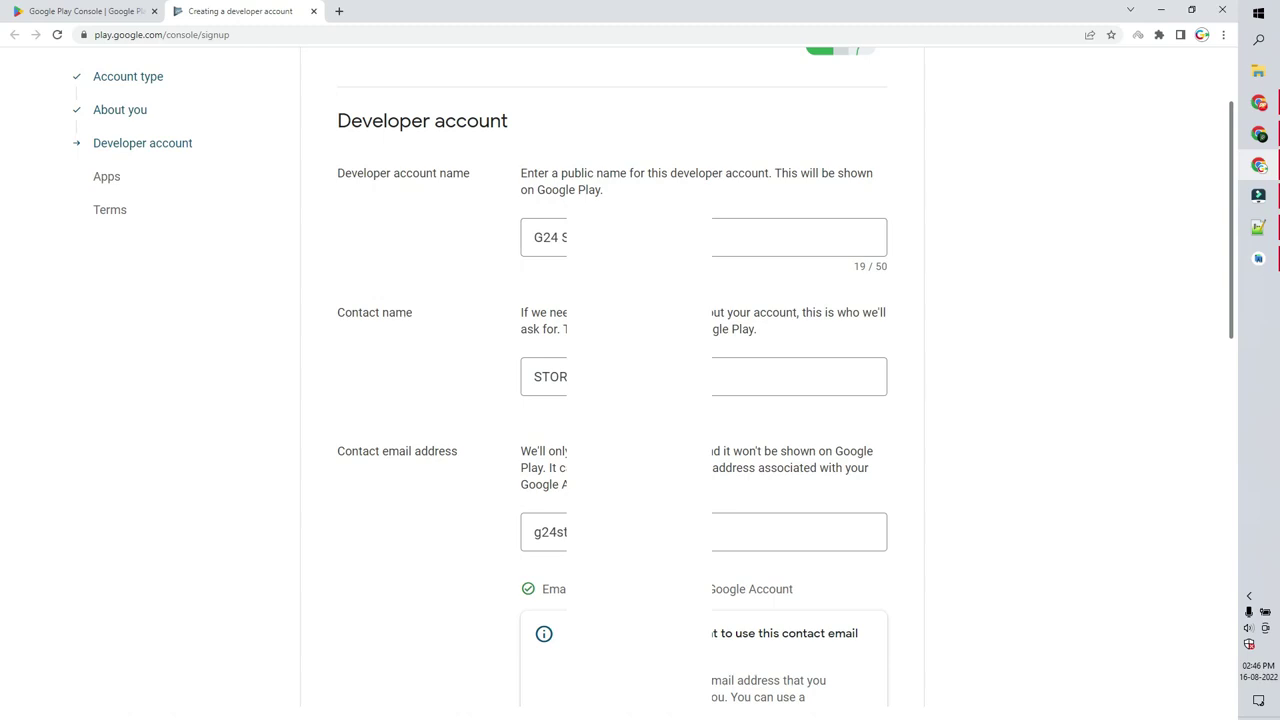
- Check the filled-in developer account name, contact details, address and phone number, and continue to the Apps section
{"action": "scroll", "coordinate": [600, 190], "scroll_direction": "down", "scroll_amount": 2}
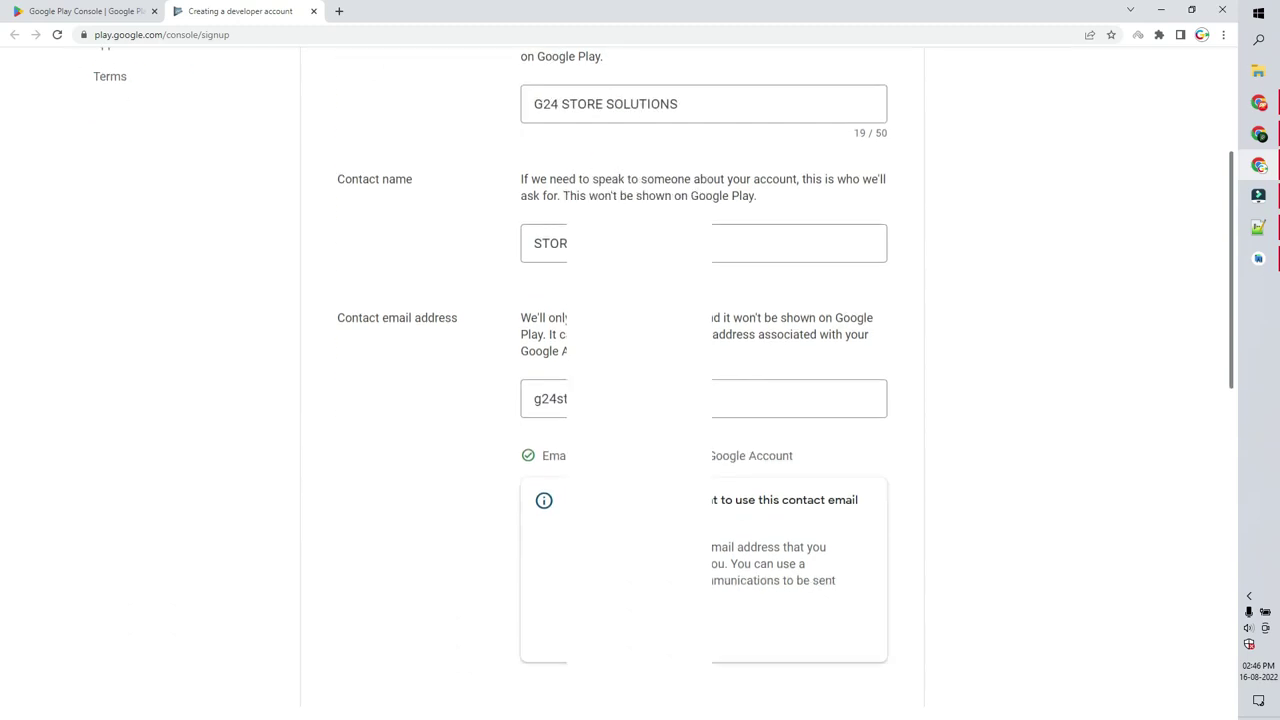
{"action": "scroll", "coordinate": [600, 149], "scroll_direction": "up", "scroll_amount": 2}
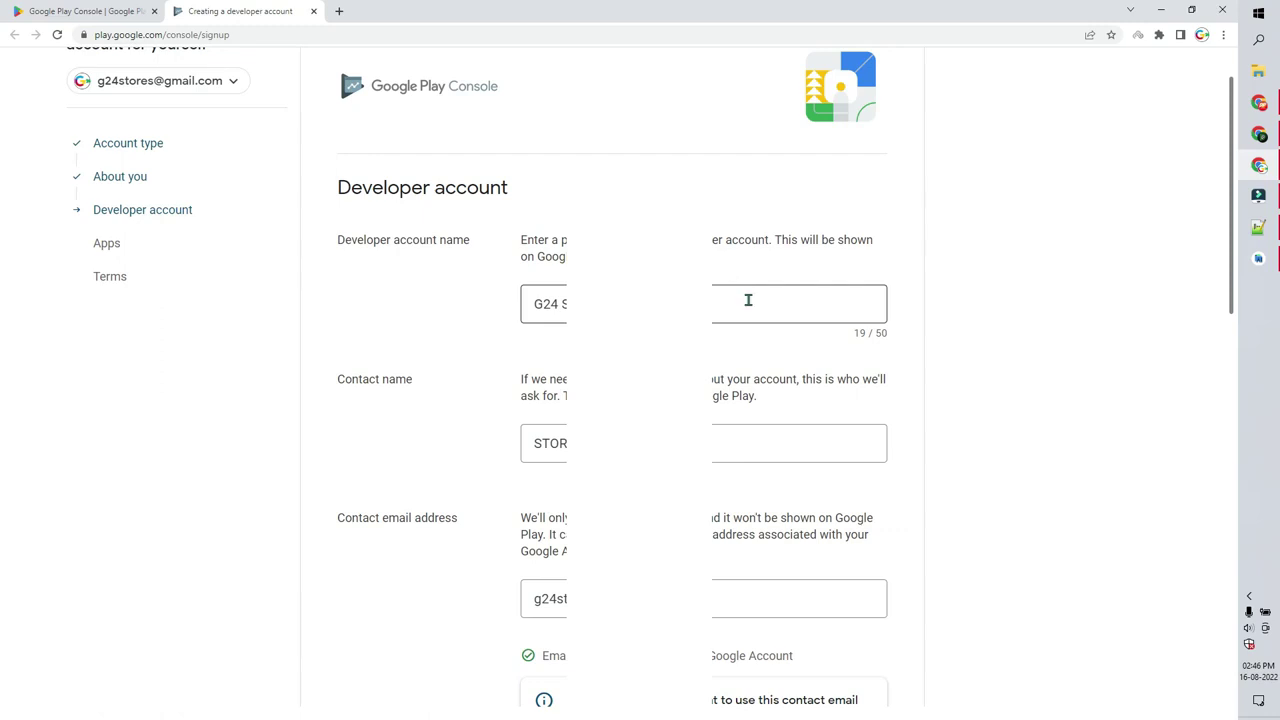
{"action": "scroll", "coordinate": [741, 307], "scroll_direction": "down", "scroll_amount": 4}
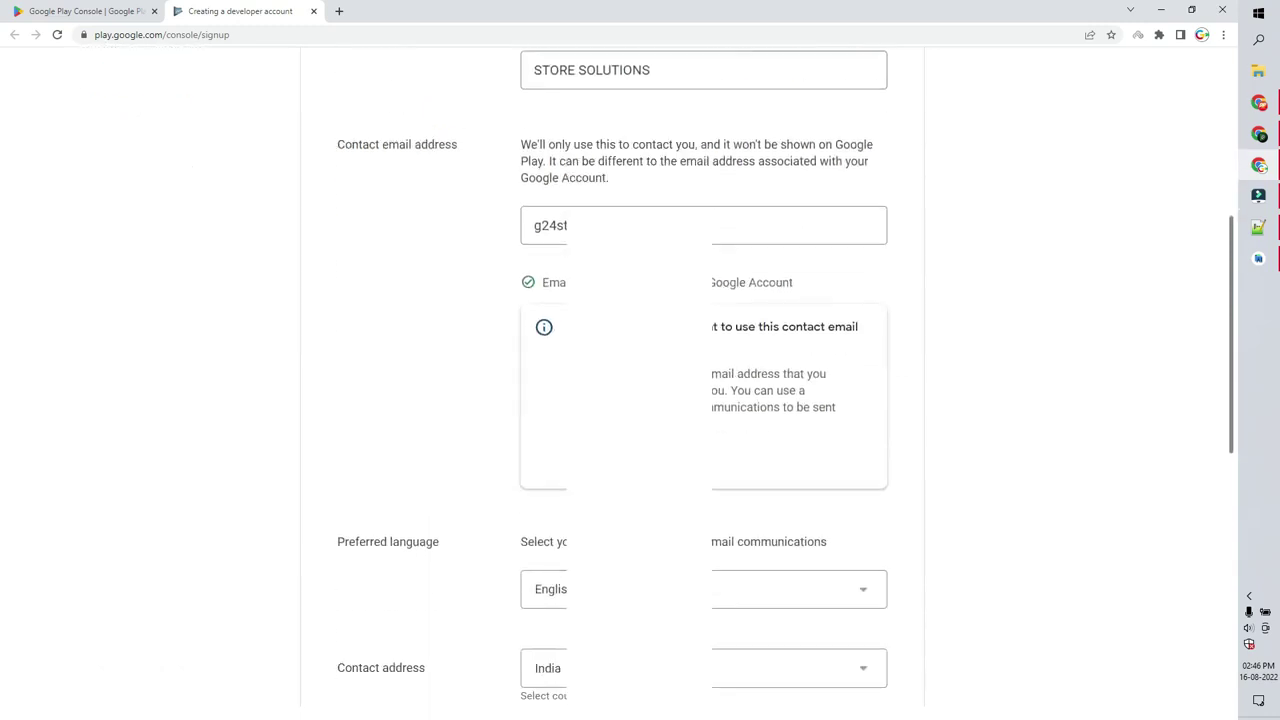
{"action": "scroll", "coordinate": [560, 334], "scroll_direction": "down", "scroll_amount": 3}
{"action": "scroll", "coordinate": [622, 211], "scroll_direction": "down", "scroll_amount": 2}
{"action": "scroll", "coordinate": [622, 211], "scroll_direction": "down", "scroll_amount": 1}
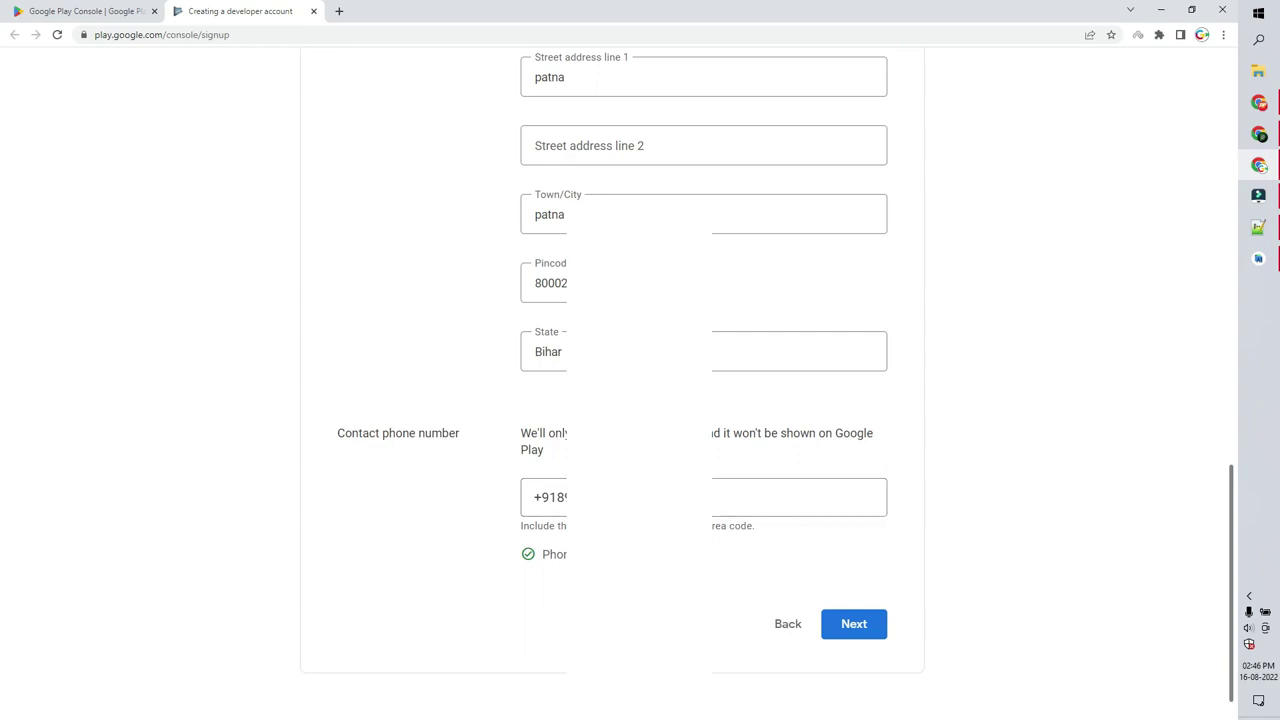
{"action": "left_click", "coordinate": [852, 623]}
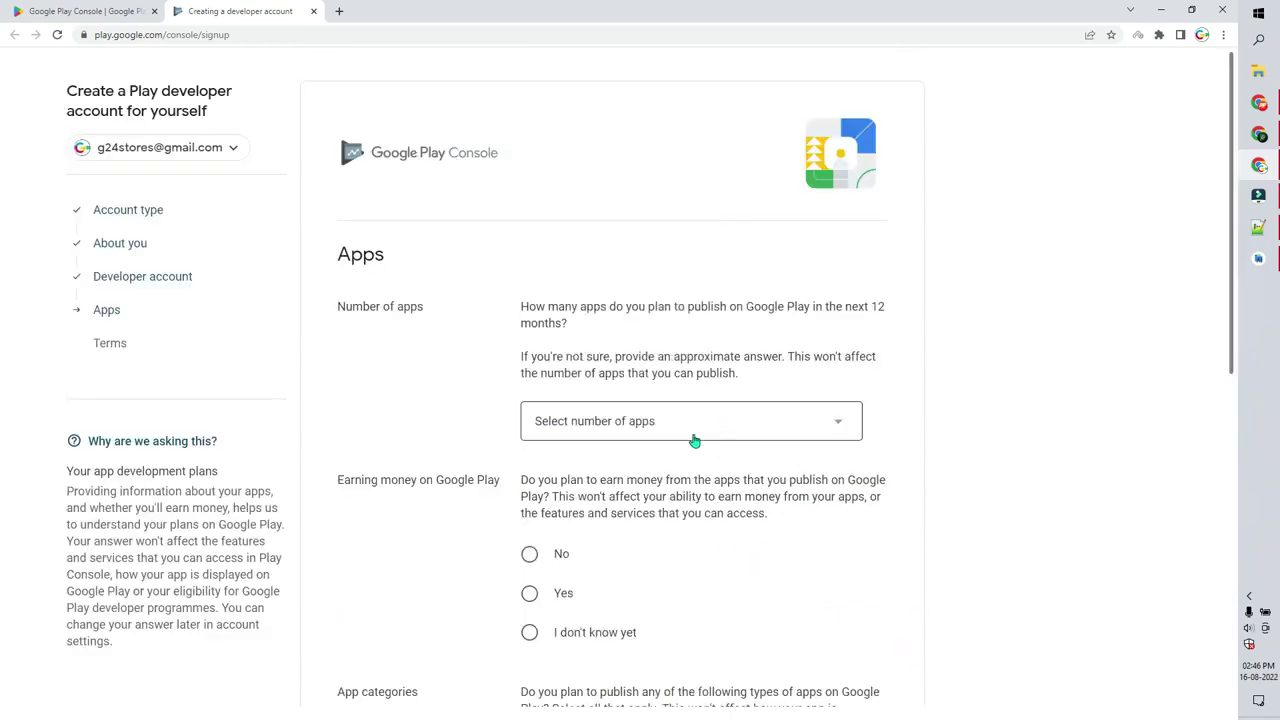
- Set the number of planned apps to More than 10 and answer the earning money question with "I don't know yet"
{"action": "left_click", "coordinate": [675, 429]}
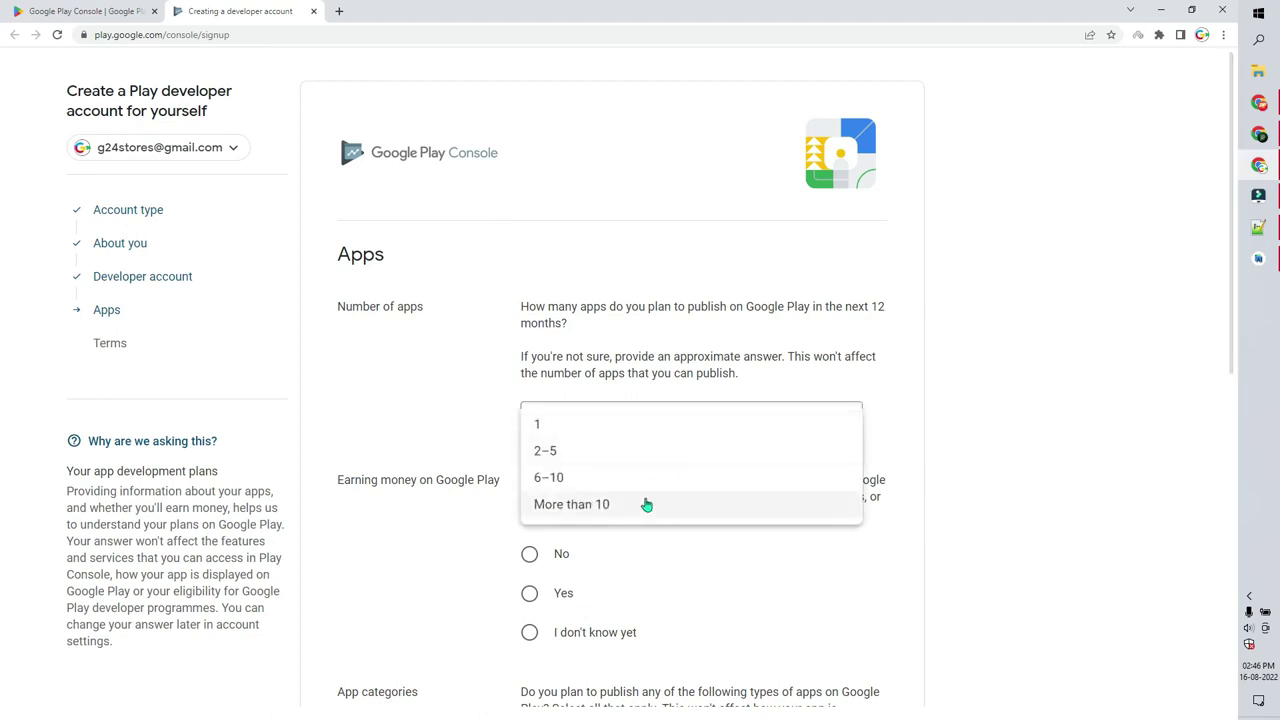
{"action": "left_click", "coordinate": [637, 508]}
{"action": "scroll", "coordinate": [954, 432], "scroll_direction": "down", "scroll_amount": 2}
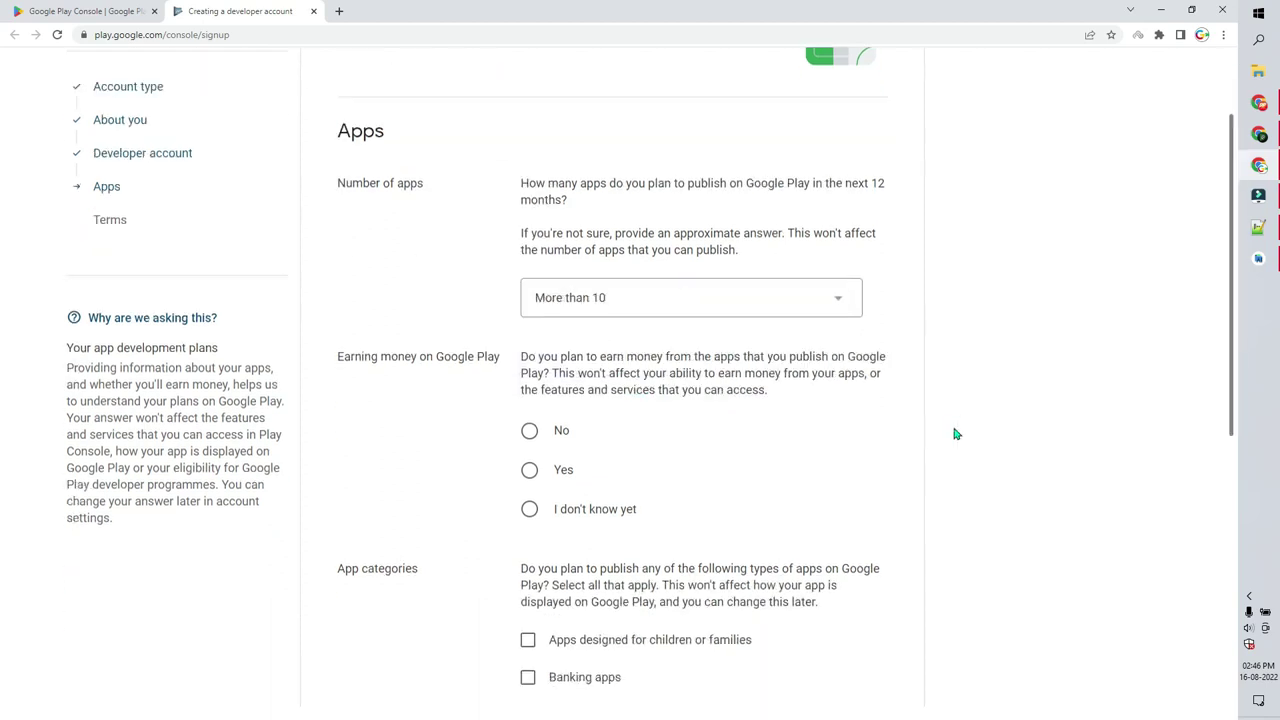
{"action": "scroll", "coordinate": [871, 337], "scroll_direction": "down", "scroll_amount": 2}
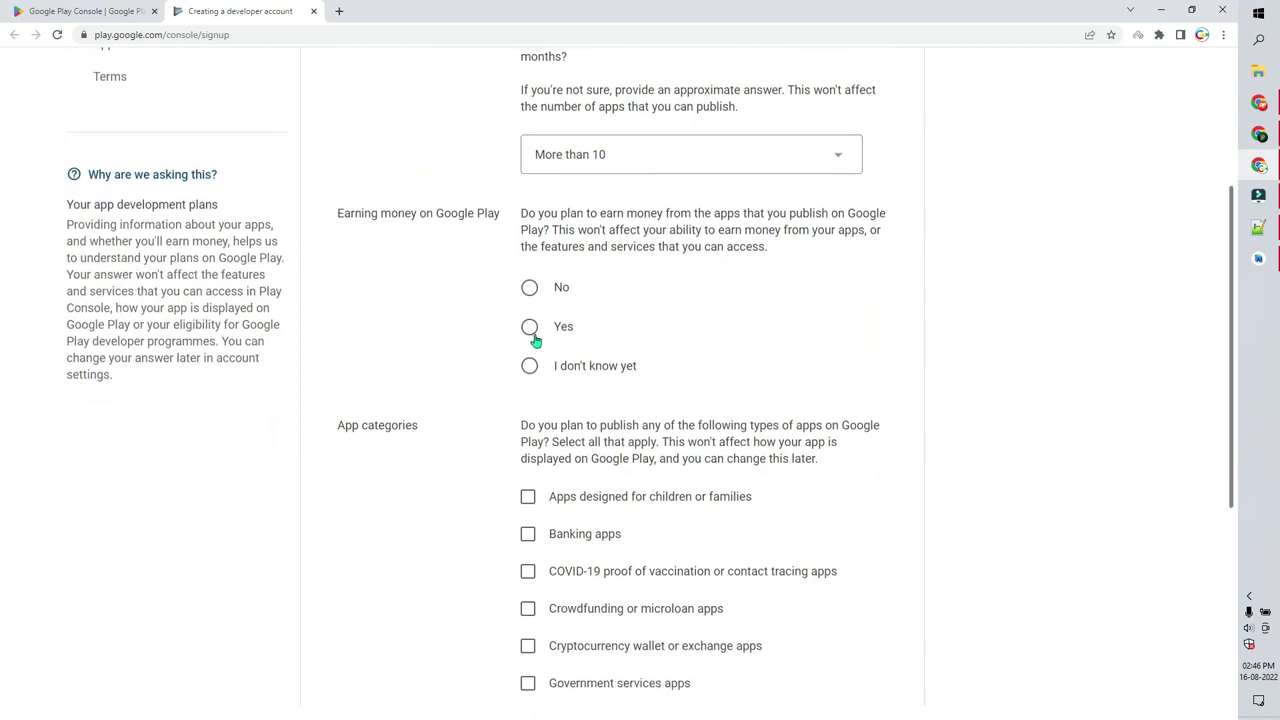
{"action": "left_click", "coordinate": [530, 367]}
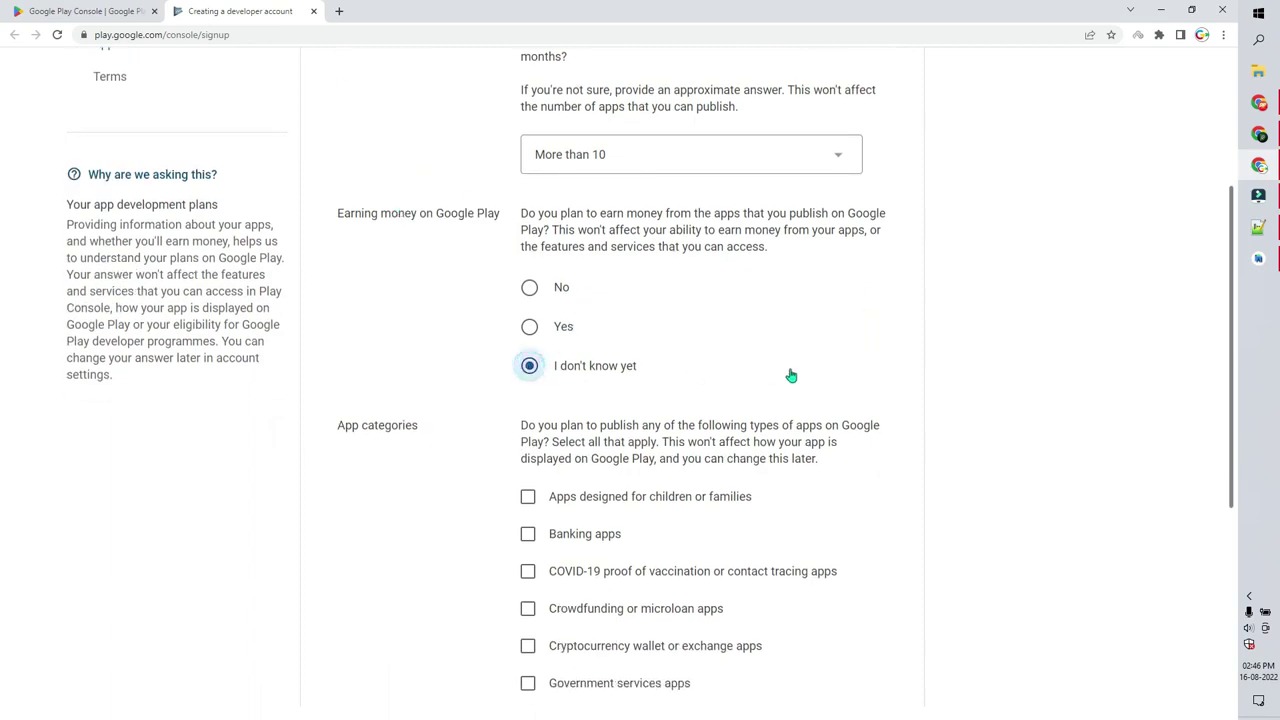
- Mark the eight app categories from "Apps designed for children or families" through "News apps" and continue to the Terms section
{"action": "scroll", "coordinate": [790, 374], "scroll_direction": "down", "scroll_amount": 3}
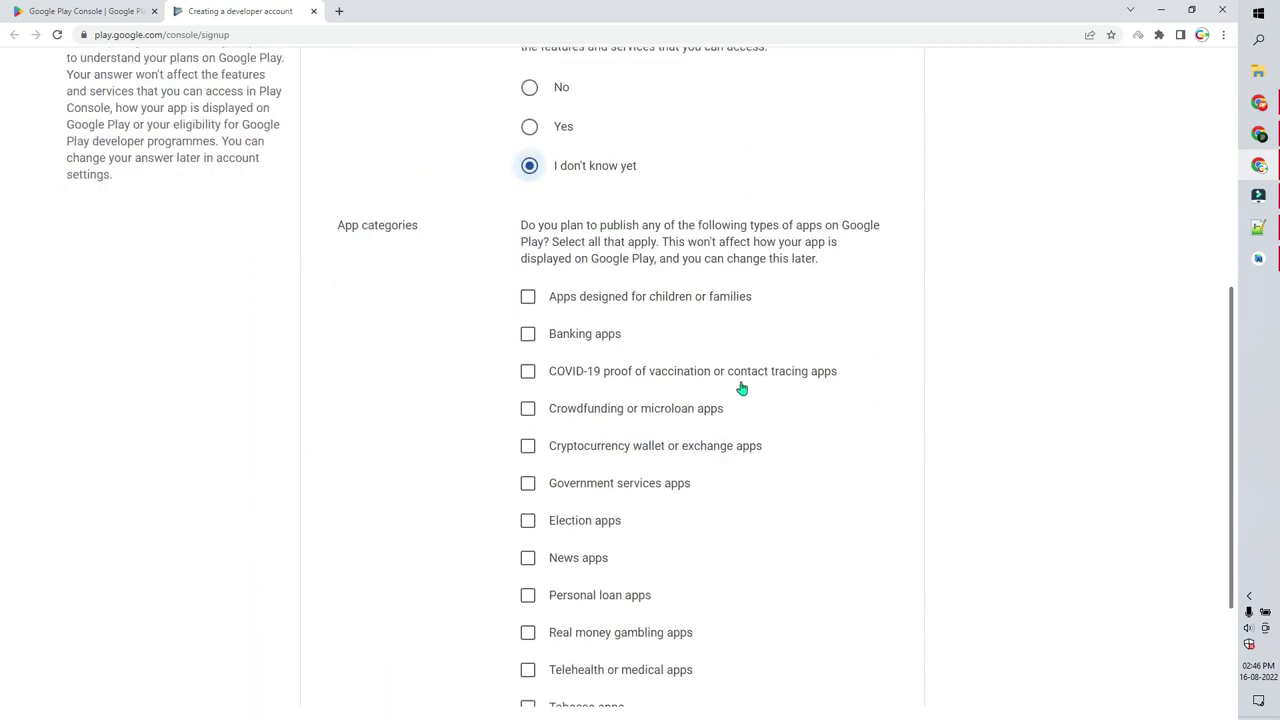
{"action": "scroll", "coordinate": [540, 297], "scroll_direction": "down", "scroll_amount": 2}
{"action": "left_click", "coordinate": [529, 165]}
{"action": "left_click", "coordinate": [528, 201]}
{"action": "left_click", "coordinate": [528, 239]}
{"action": "left_click", "coordinate": [528, 276]}
{"action": "left_click", "coordinate": [528, 313]}
{"action": "left_click", "coordinate": [528, 350]}
{"action": "left_click", "coordinate": [528, 388]}
{"action": "left_click", "coordinate": [528, 425]}
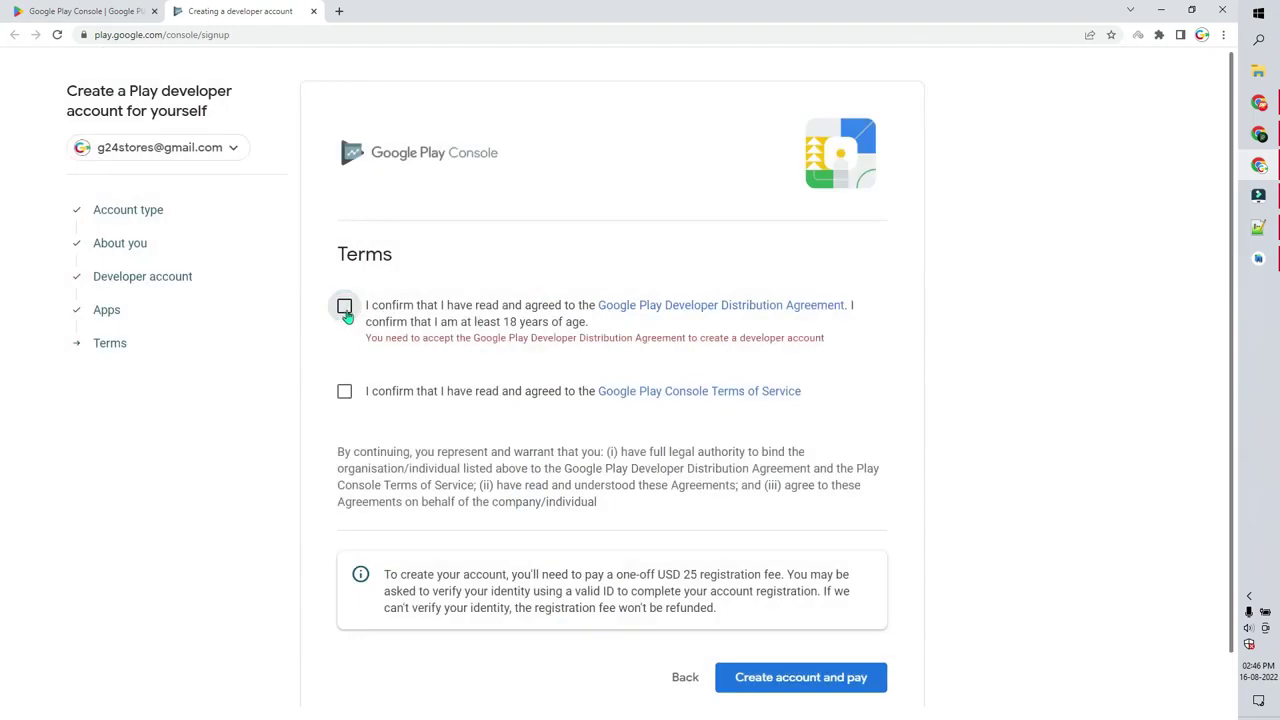
- Accept the Developer Distribution Agreement and the Play Console Terms of Service, and proceed to create the account and pay
{"action": "left_click", "coordinate": [345, 307]}
{"action": "left_click", "coordinate": [344, 378]}
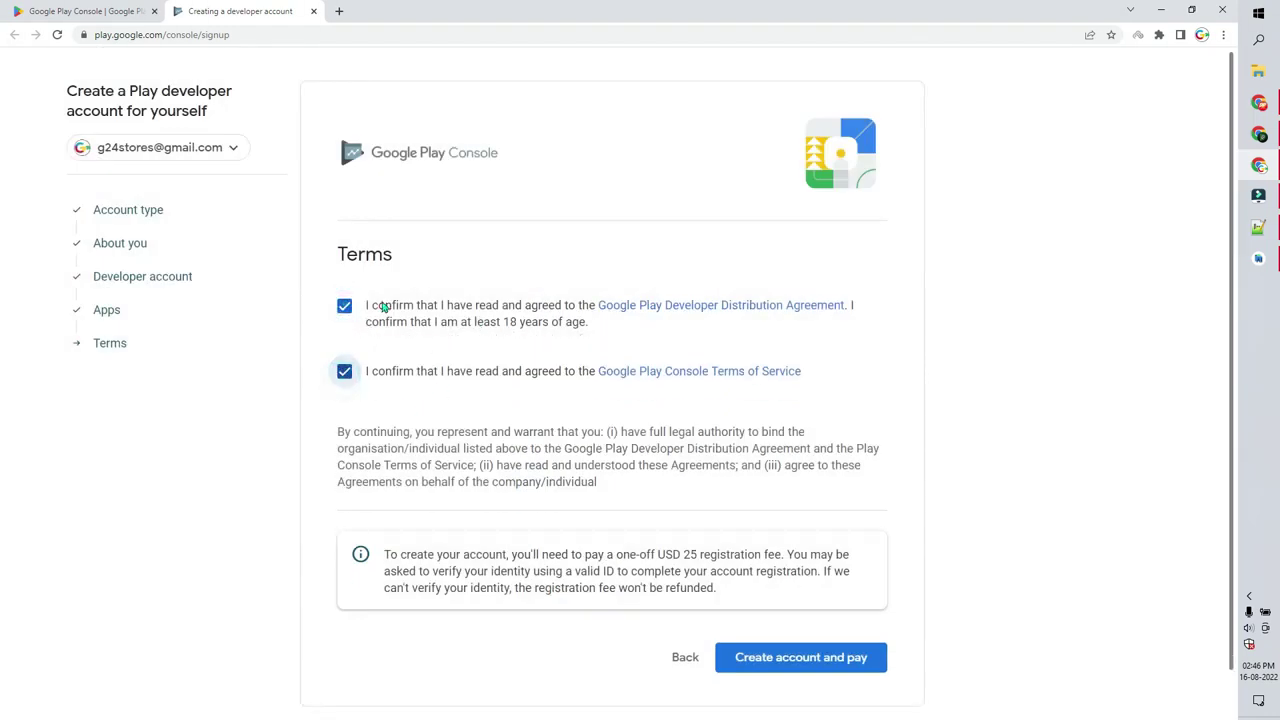
{"action": "left_click", "coordinate": [812, 668]}
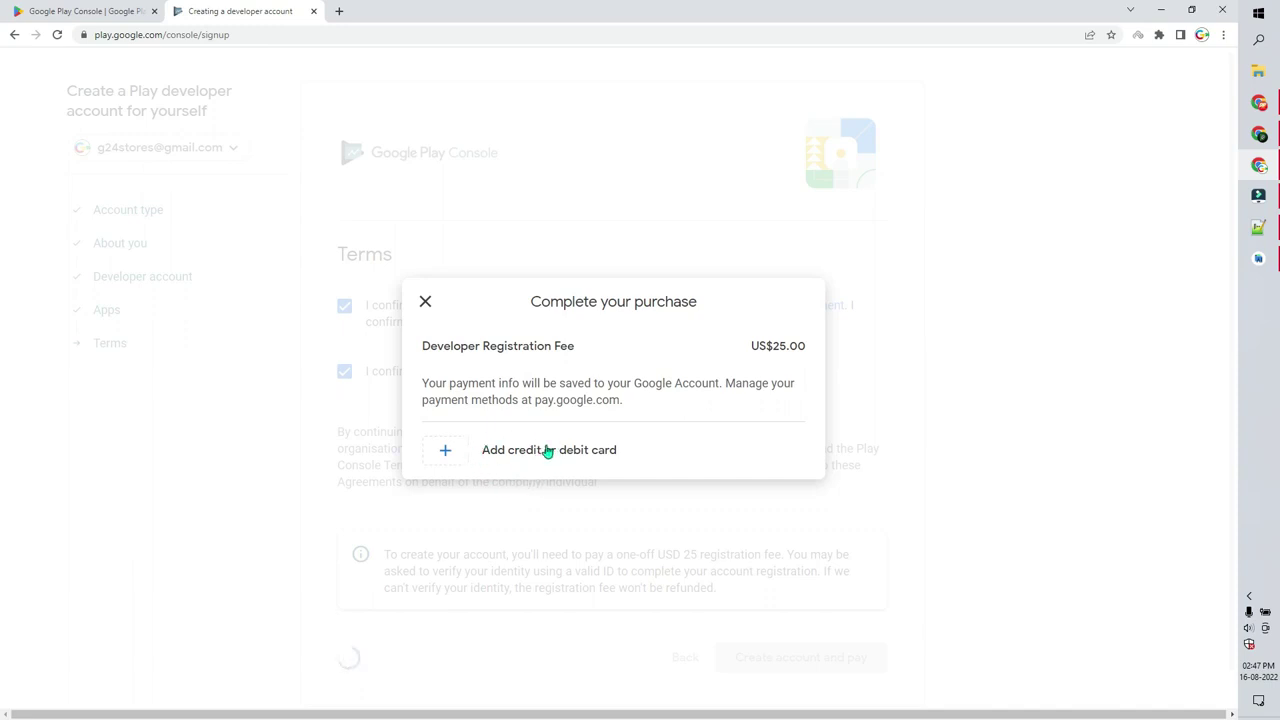
- Add a credit or debit card for the Developer Registration Fee, review the cardholder and billing address fields, and save the card
{"action": "left_click", "coordinate": [477, 456]}
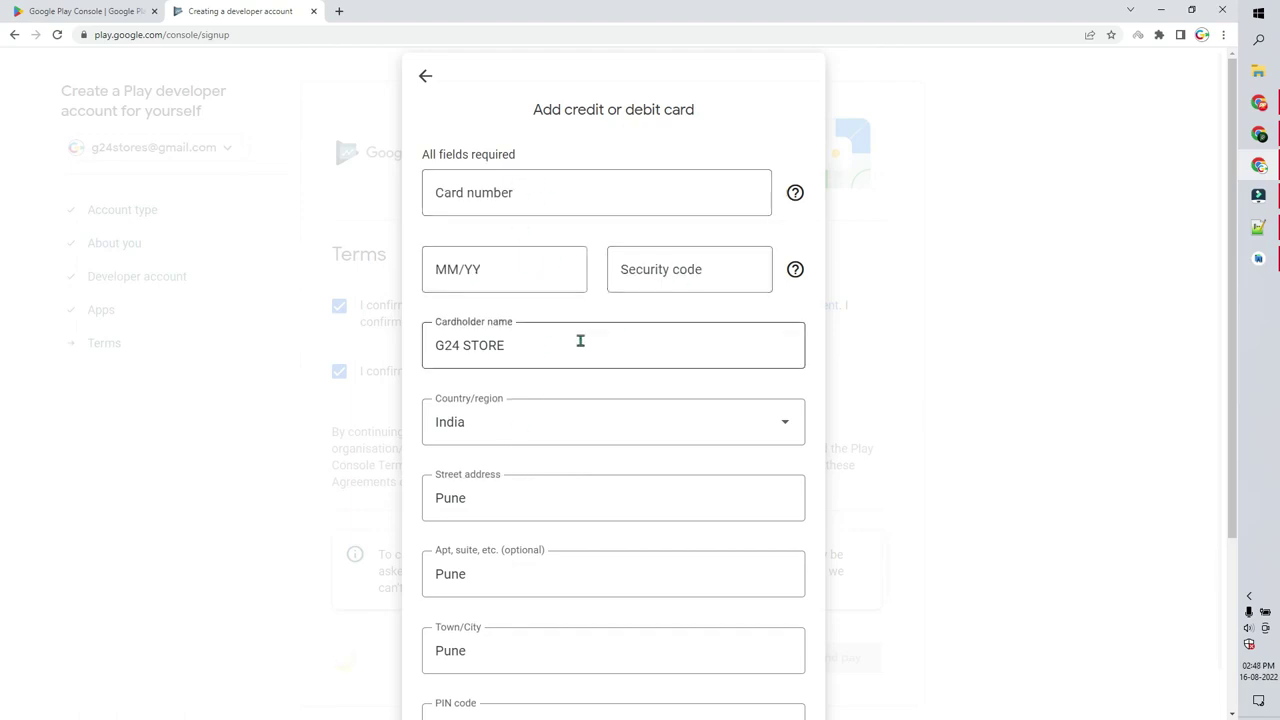
{"action": "scroll", "coordinate": [543, 349], "scroll_direction": "down", "scroll_amount": 2}
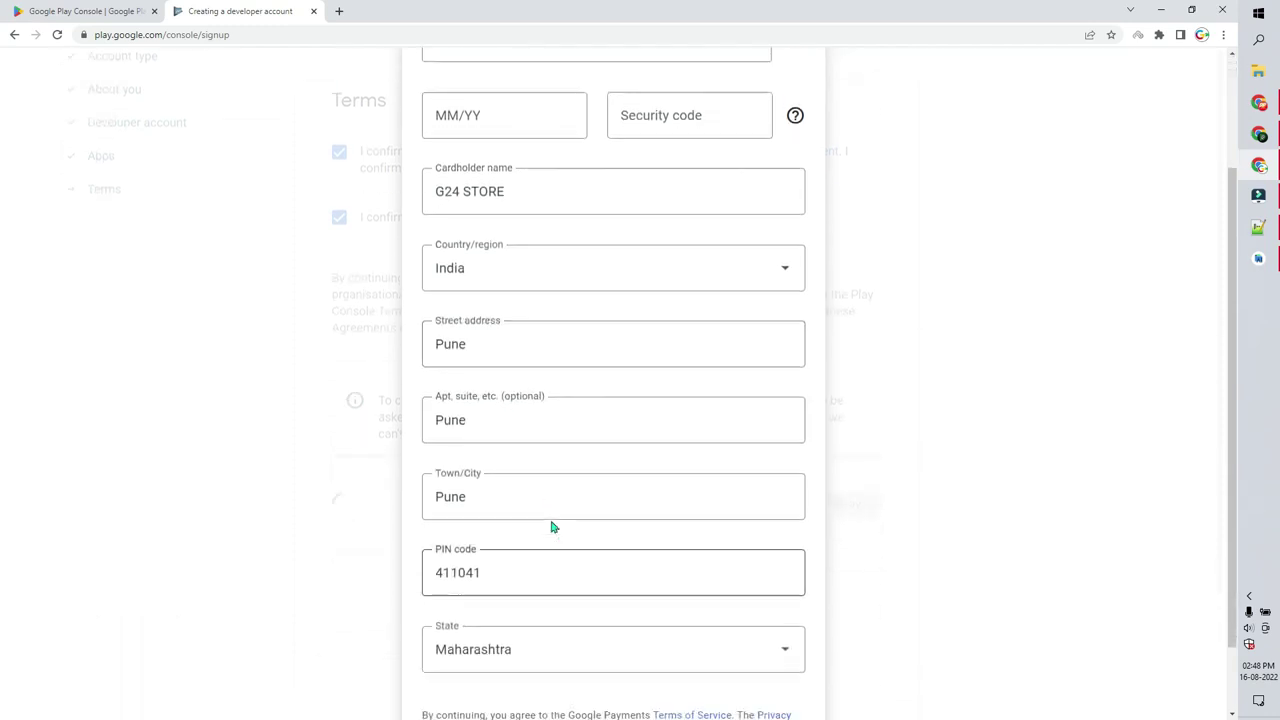
{"action": "scroll", "coordinate": [556, 580], "scroll_direction": "down", "scroll_amount": 1}
{"action": "scroll", "coordinate": [622, 420], "scroll_direction": "up", "scroll_amount": 3}
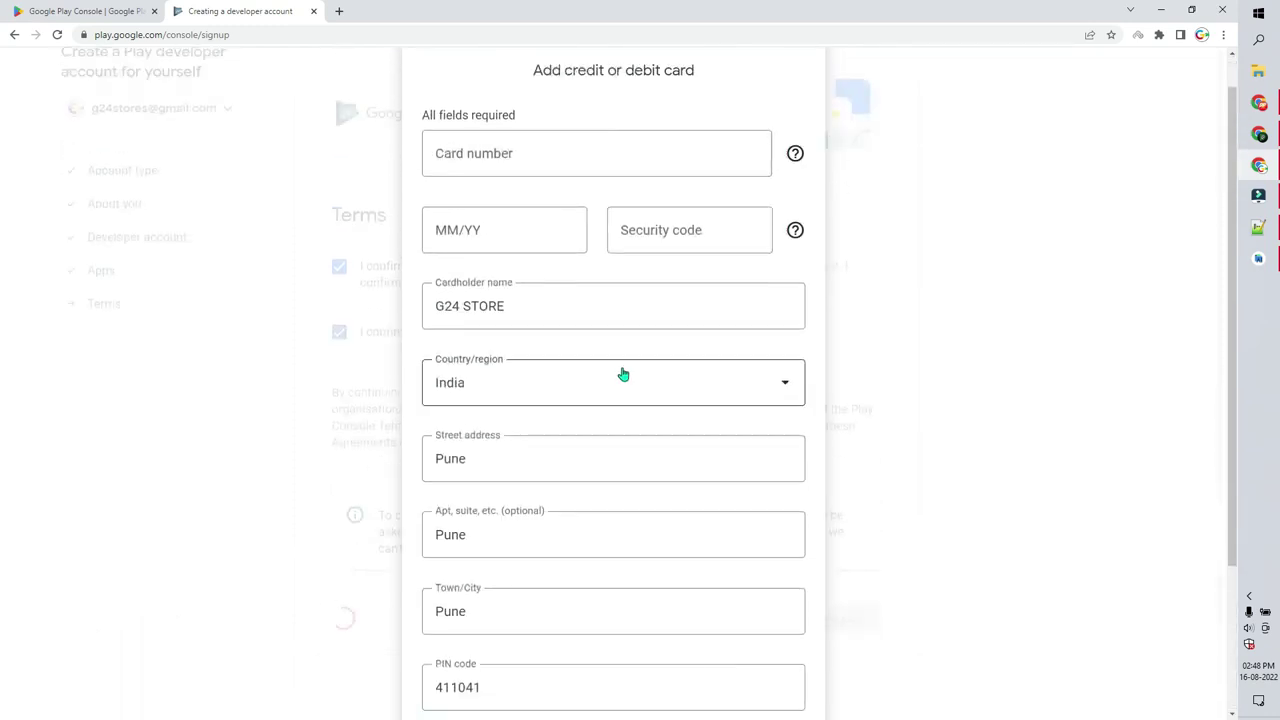
{"action": "scroll", "coordinate": [731, 394], "scroll_direction": "down", "scroll_amount": 3}
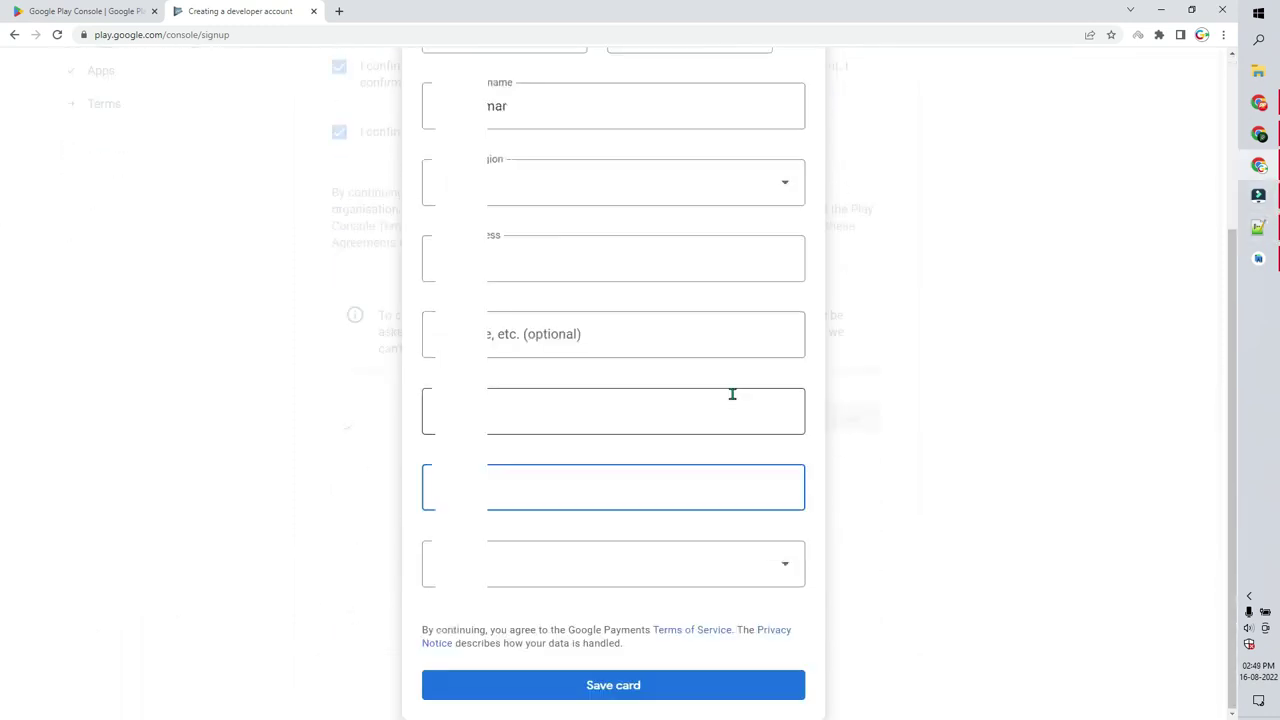
{"action": "left_click", "coordinate": [698, 685]}
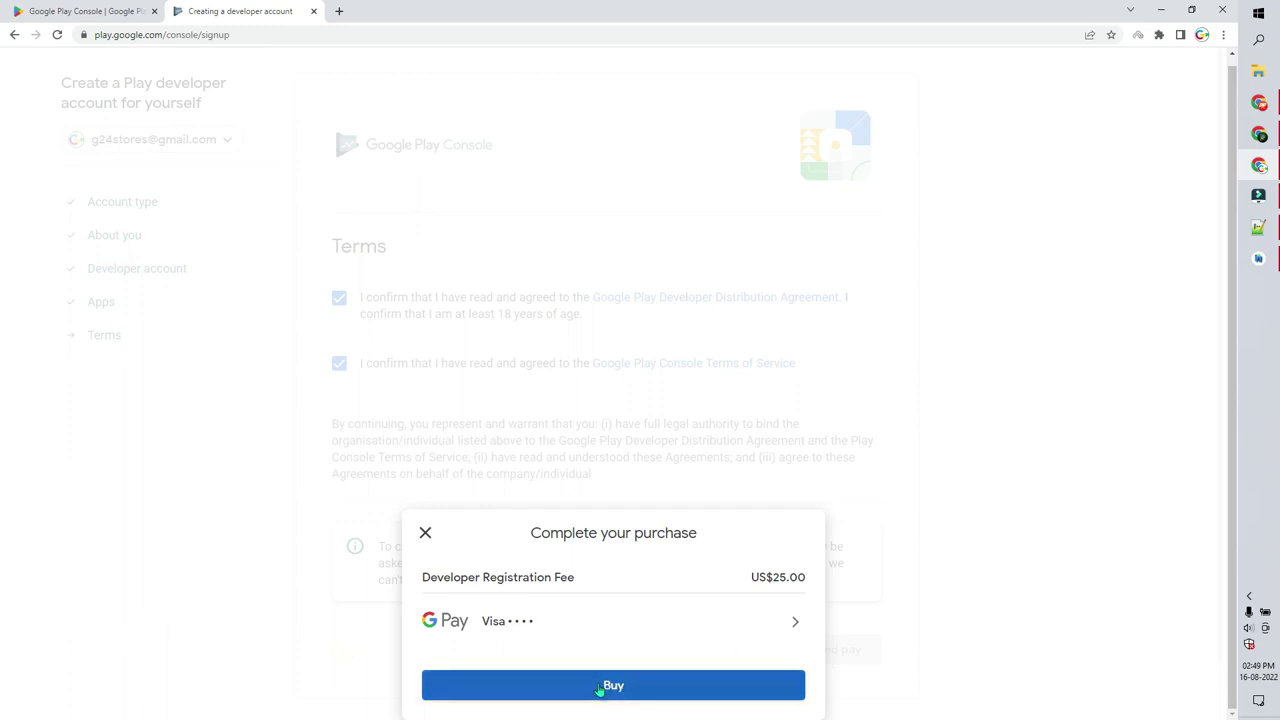
- Pay the US$25.00 Developer Registration Fee with the saved Visa card and proceed to the Play Console
{"action": "left_click", "coordinate": [634, 688]}
{"action": "left_click", "coordinate": [633, 689]}
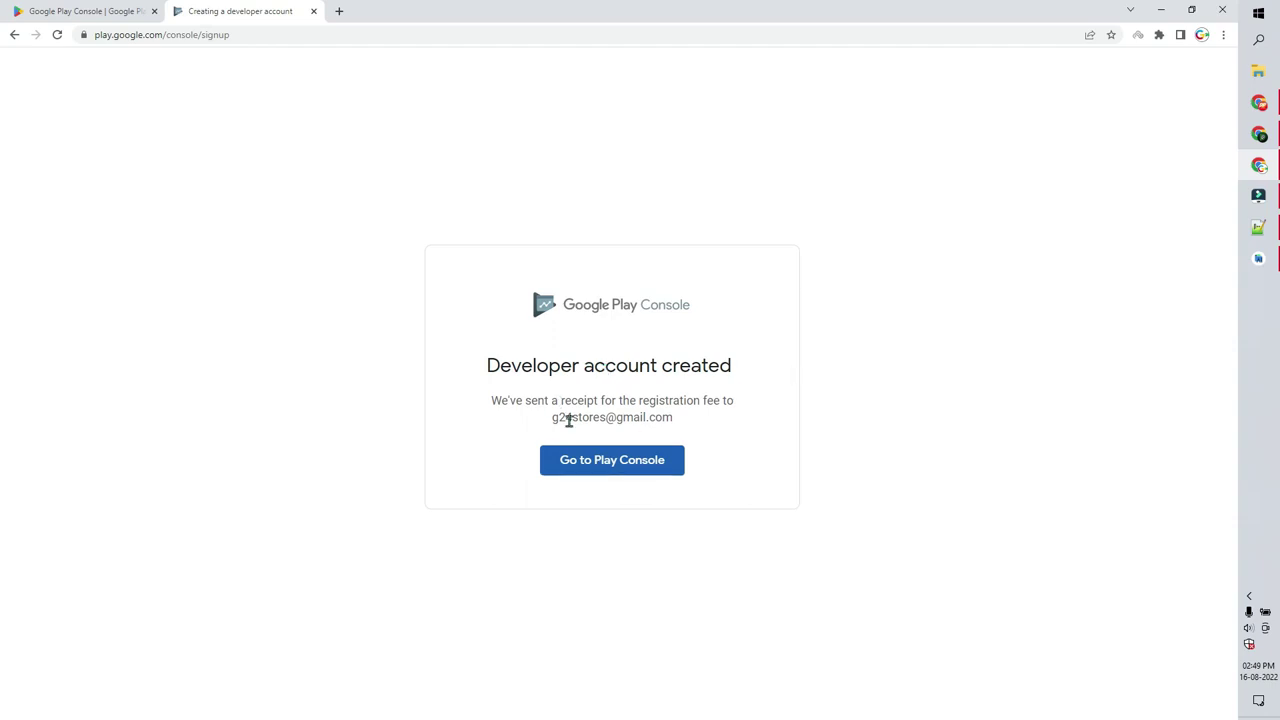
{"action": "left_click", "coordinate": [614, 466]}
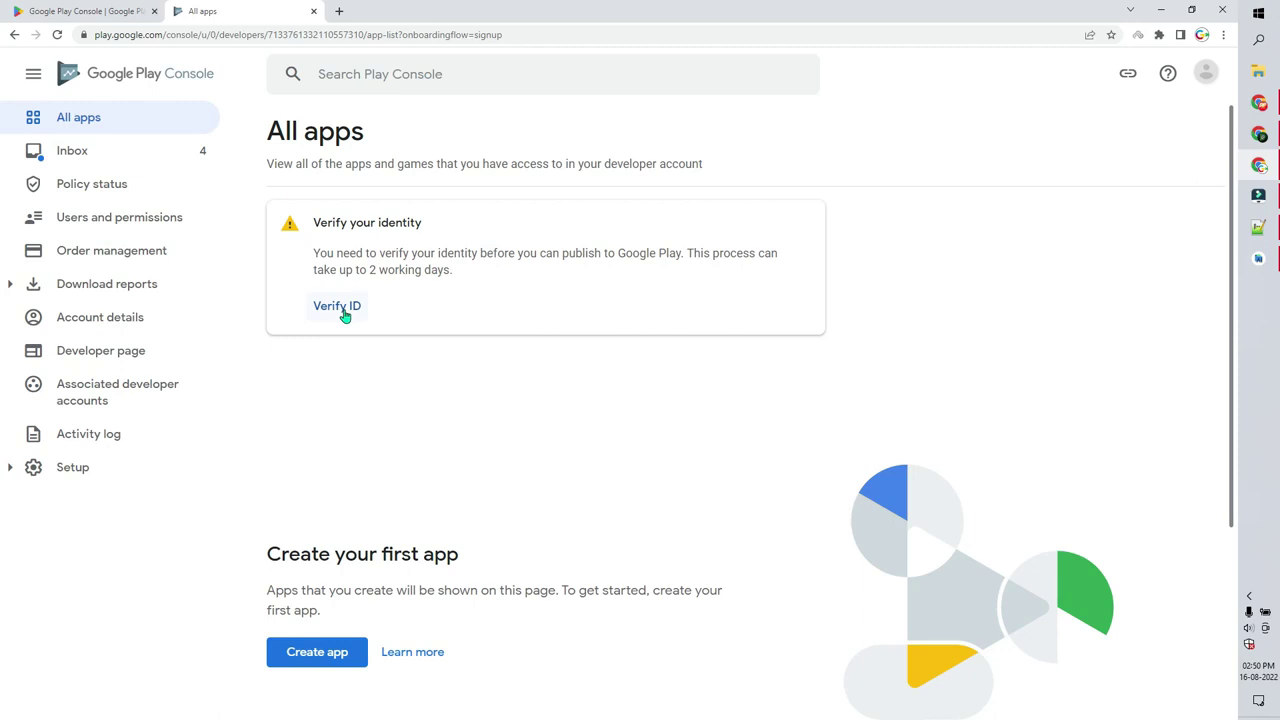
- View the app details form for creating a first app, and return to the All apps page without creating one
{"action": "scroll", "coordinate": [740, 295], "scroll_direction": "down", "scroll_amount": 3}
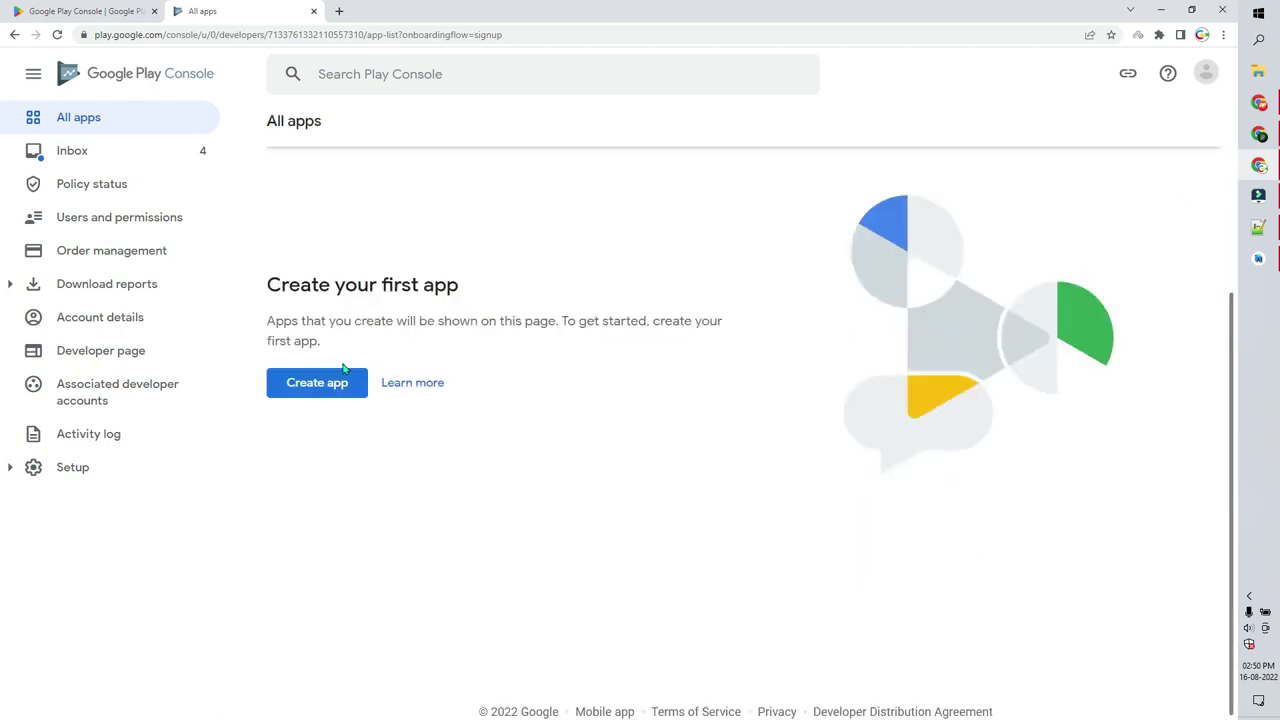
{"action": "left_click", "coordinate": [323, 397]}
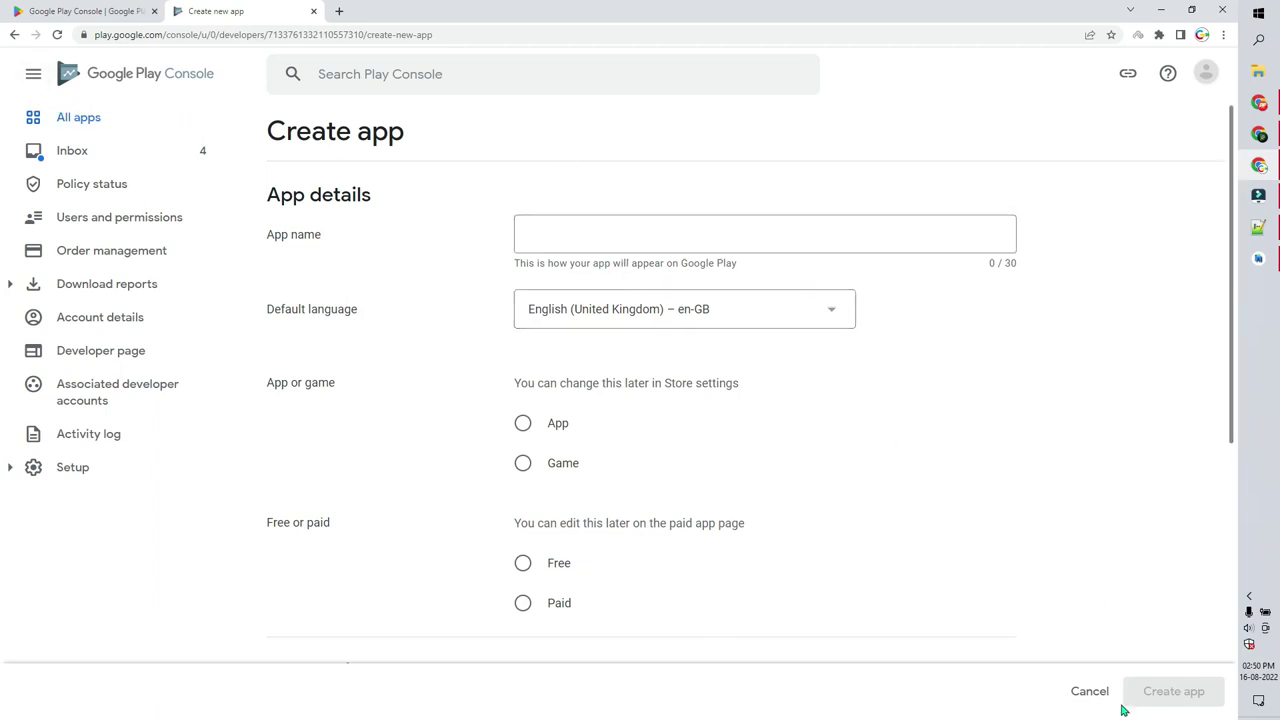
{"action": "left_click", "coordinate": [1089, 691]}
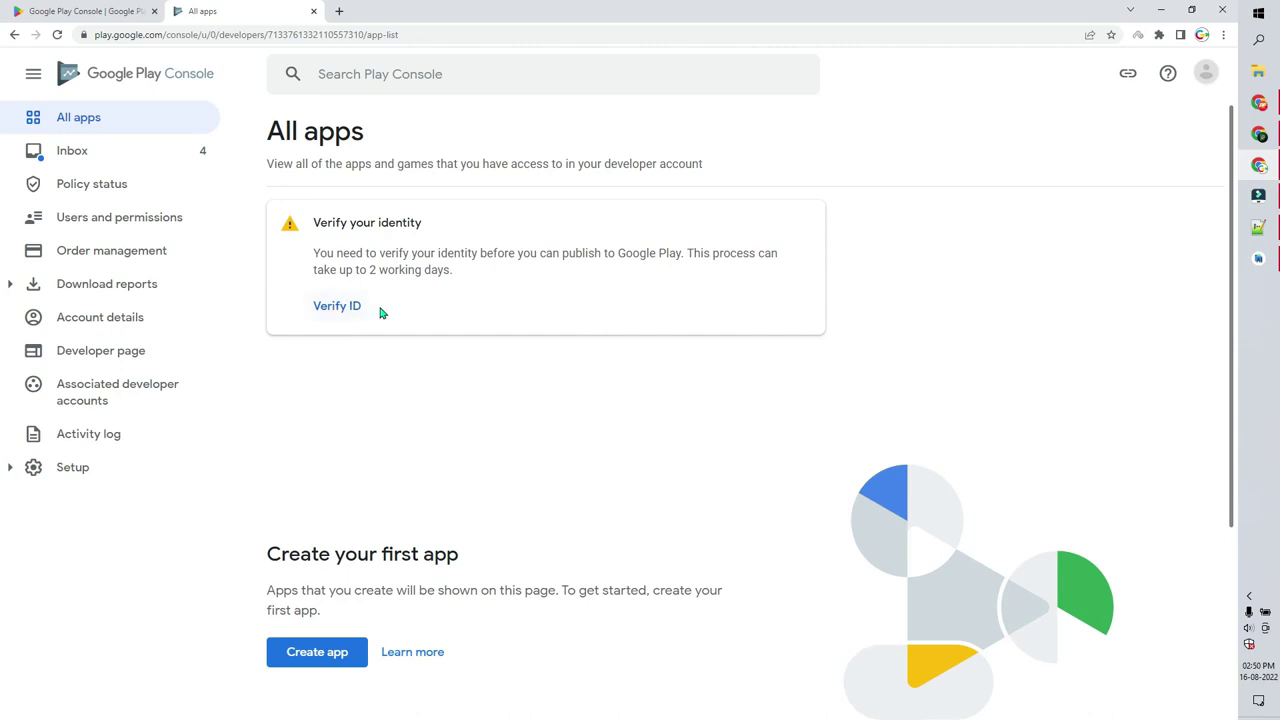